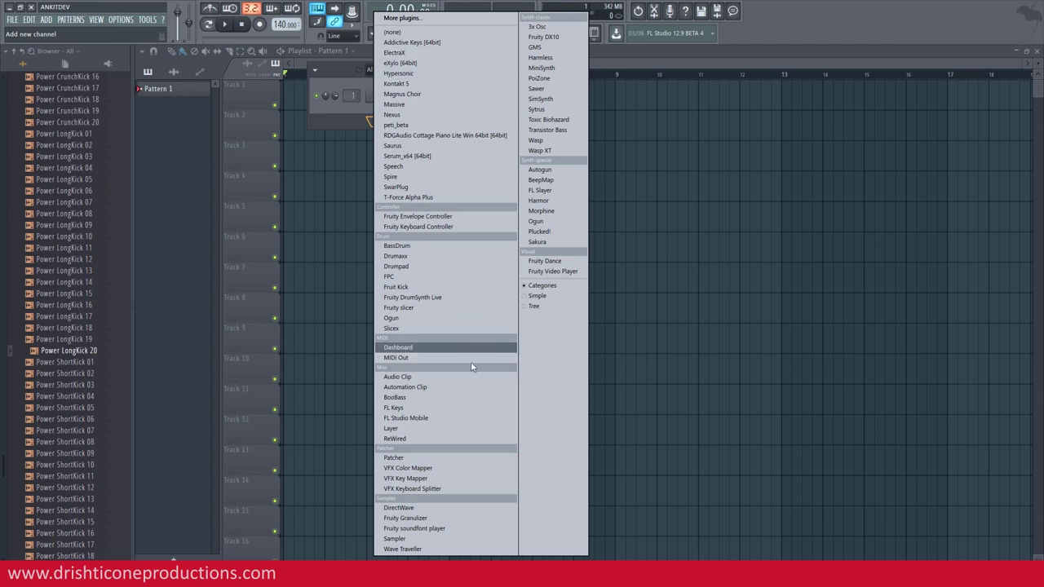
# Add a GMS synth channel, audition its sound with a few notes and close its plugin window.
pyautogui.click(548, 51)
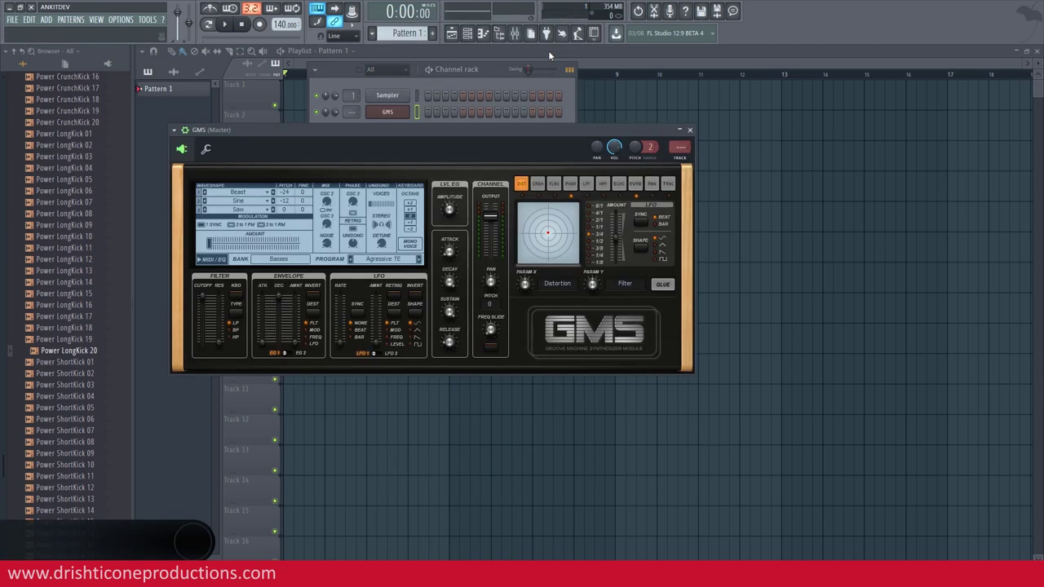
pyautogui.press('m')
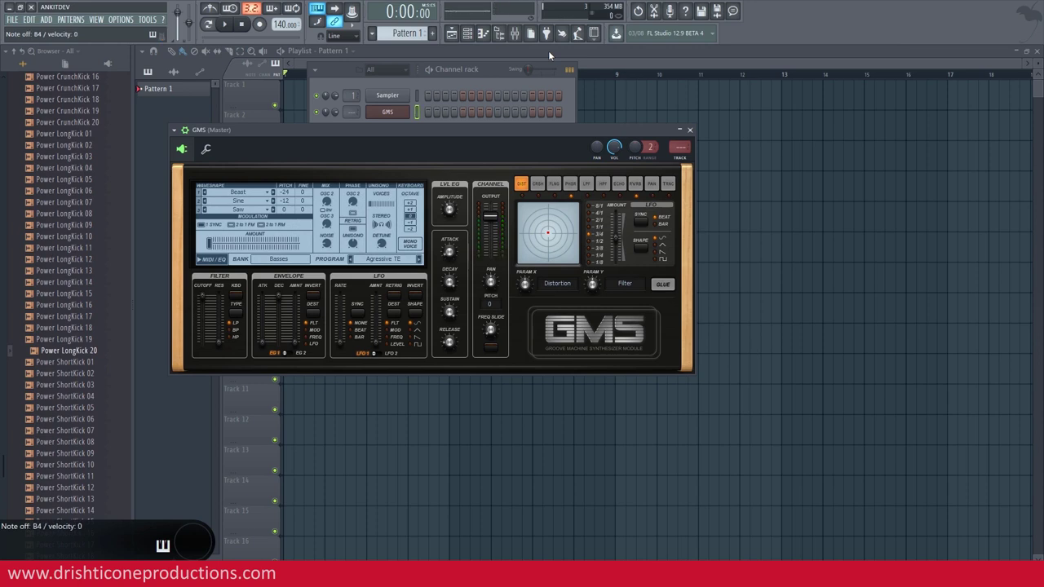
pyautogui.press('n')
pyautogui.press('n')
pyautogui.press('n')
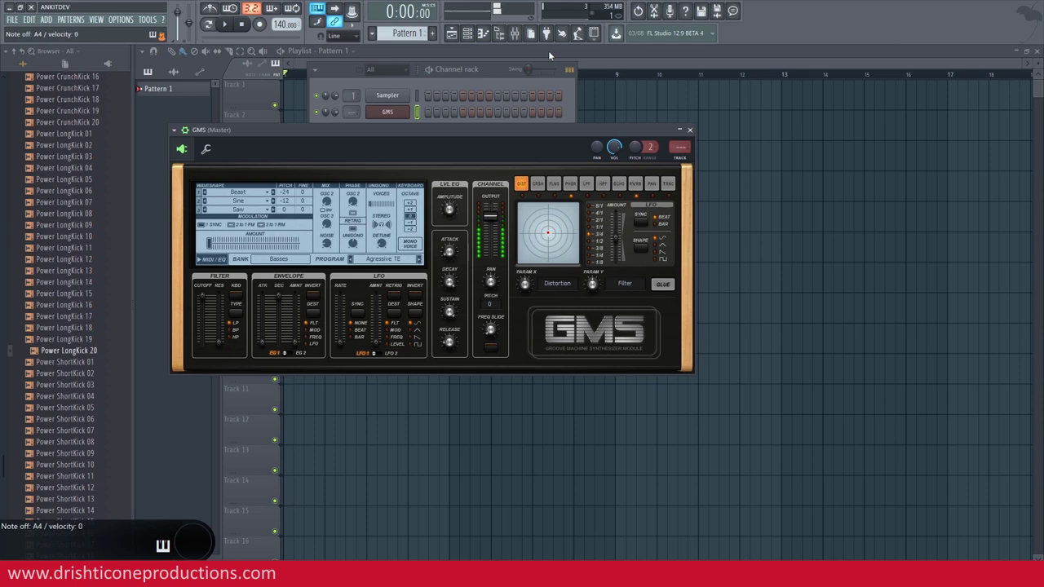
pyautogui.click(689, 131)
# Draw a half-bar C5 note at the start of the GMS channel's piano roll and play it back.
pyautogui.rightClick(400, 112)
pyautogui.click(432, 113)
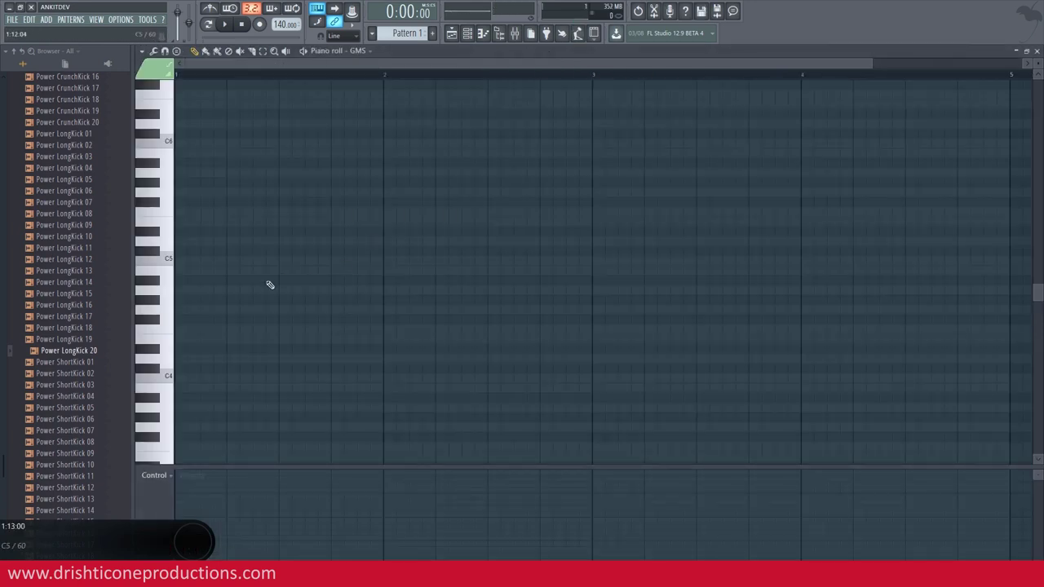
pyautogui.click(266, 261)
pyautogui.moveTo(380, 261); pyautogui.dragTo(278, 263)
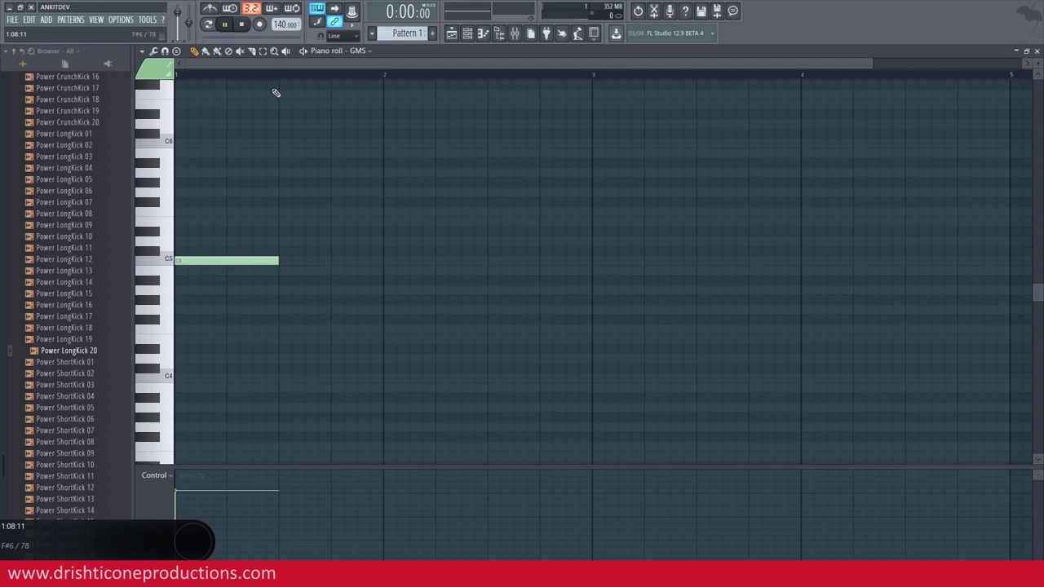
pyautogui.press('space')
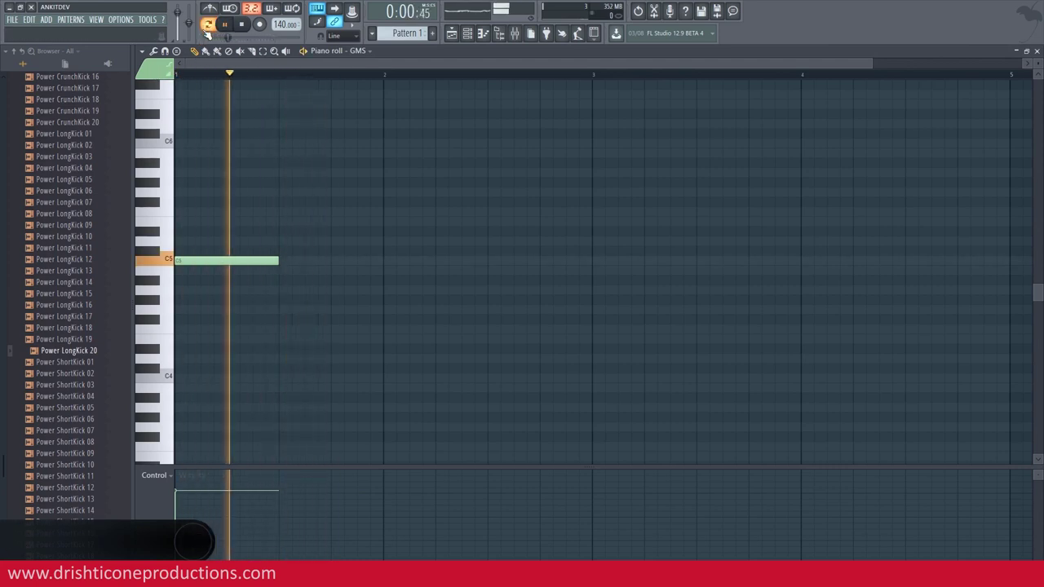
pyautogui.press('space')
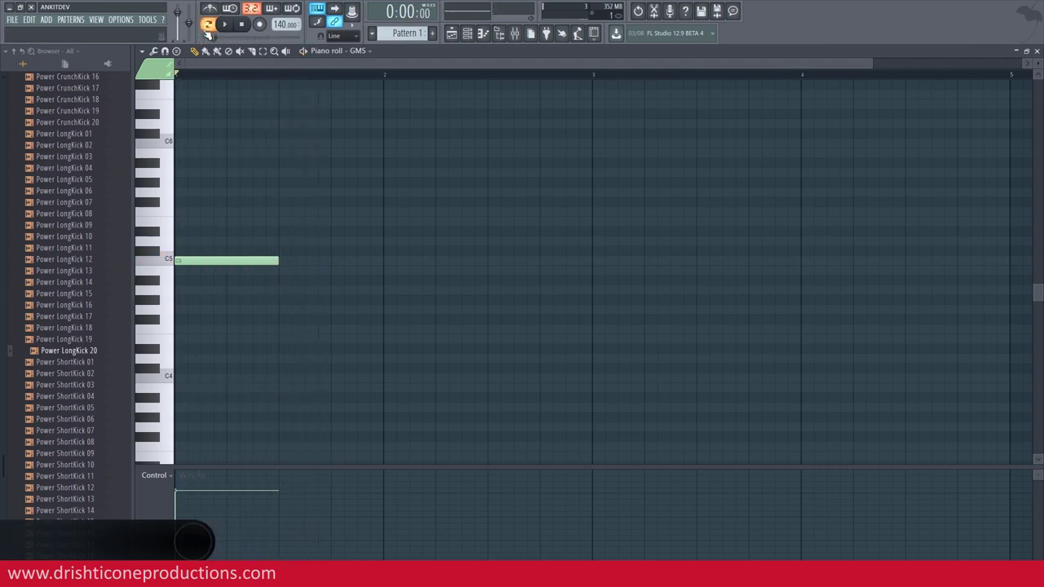
# Place Pattern 1 at the start of Track 1 in the playlist and select the time range over its first half bar.
pyautogui.click(452, 35)
pyautogui.moveTo(405, 33); pyautogui.dragTo(291, 91)
pyautogui.click(214, 31)
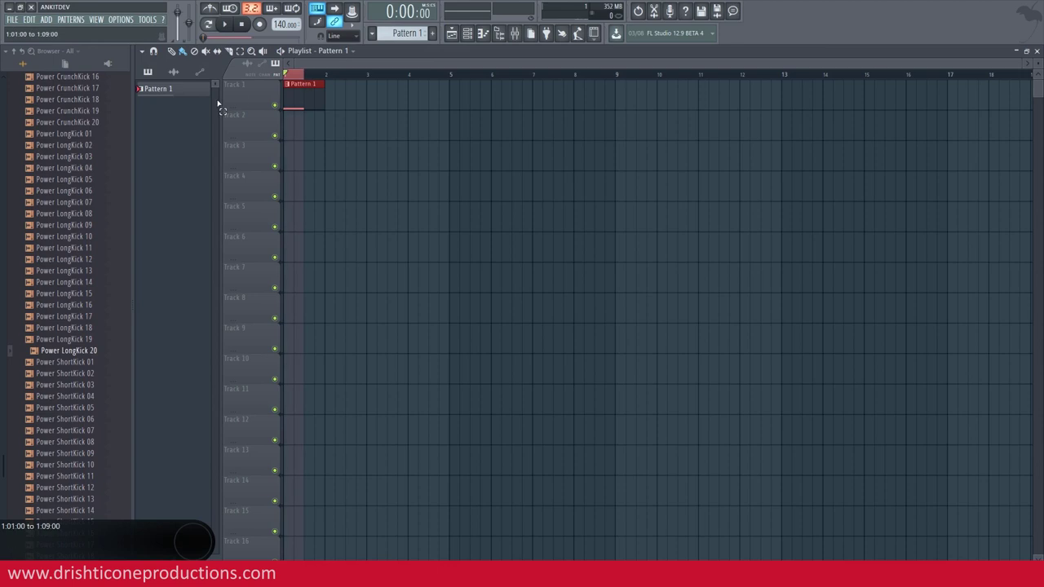
pyautogui.click(14, 20)
pyautogui.moveTo(135, 118)
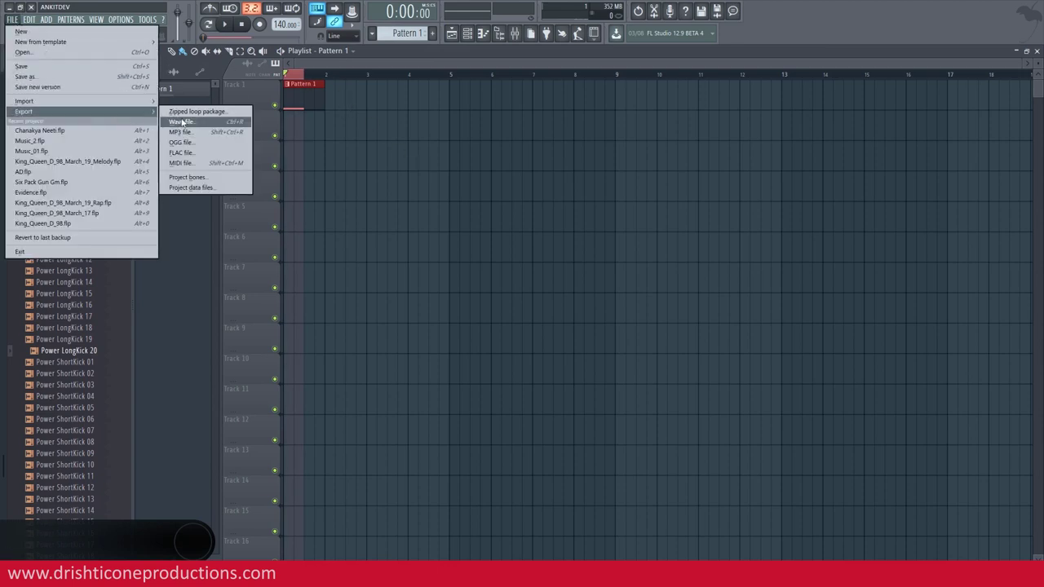
pyautogui.click(309, 66)
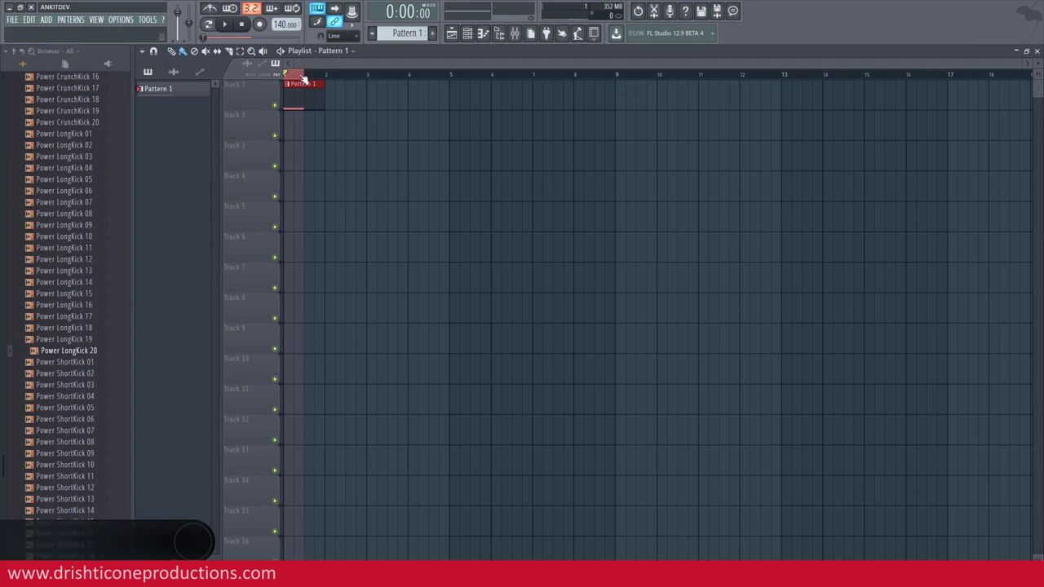
# Export the selected half bar of the playlist as a WAV file named synth.
pyautogui.scroll(3, 295, 78)
pyautogui.scroll(4, 341, 69)
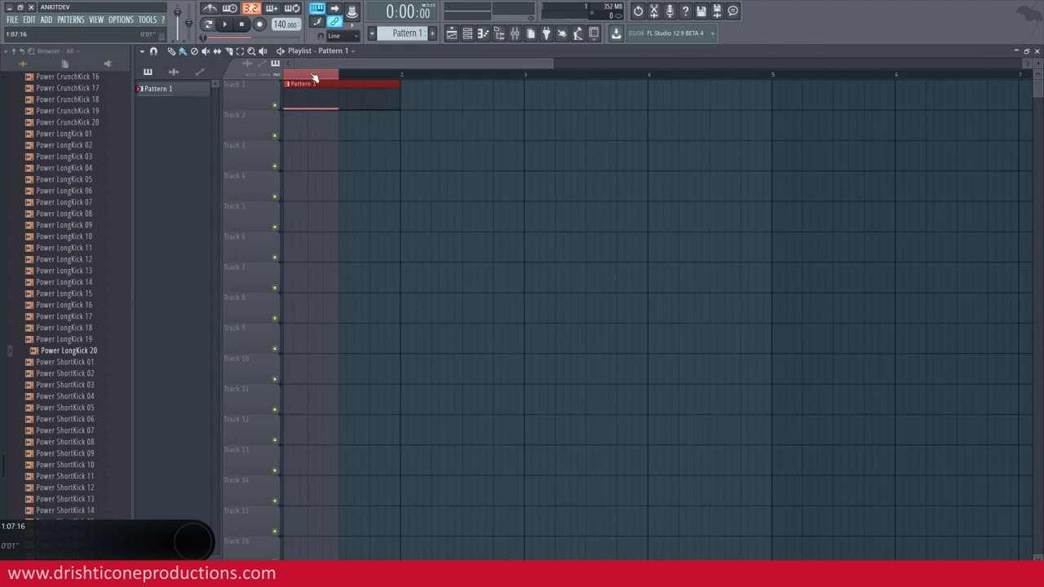
pyautogui.scroll(3, 330, 75)
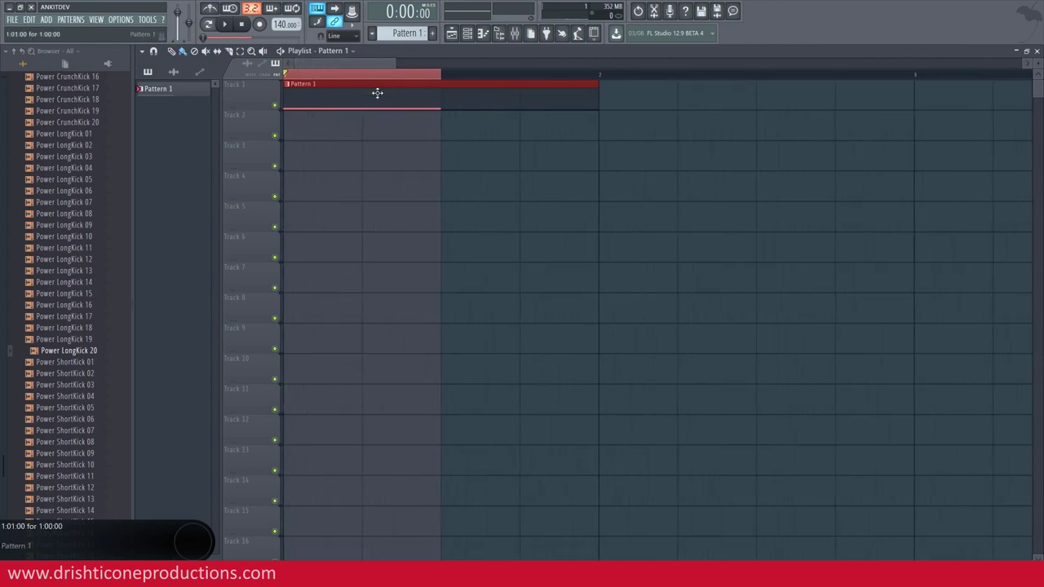
pyautogui.click(12, 19)
pyautogui.moveTo(114, 112)
pyautogui.click(189, 125)
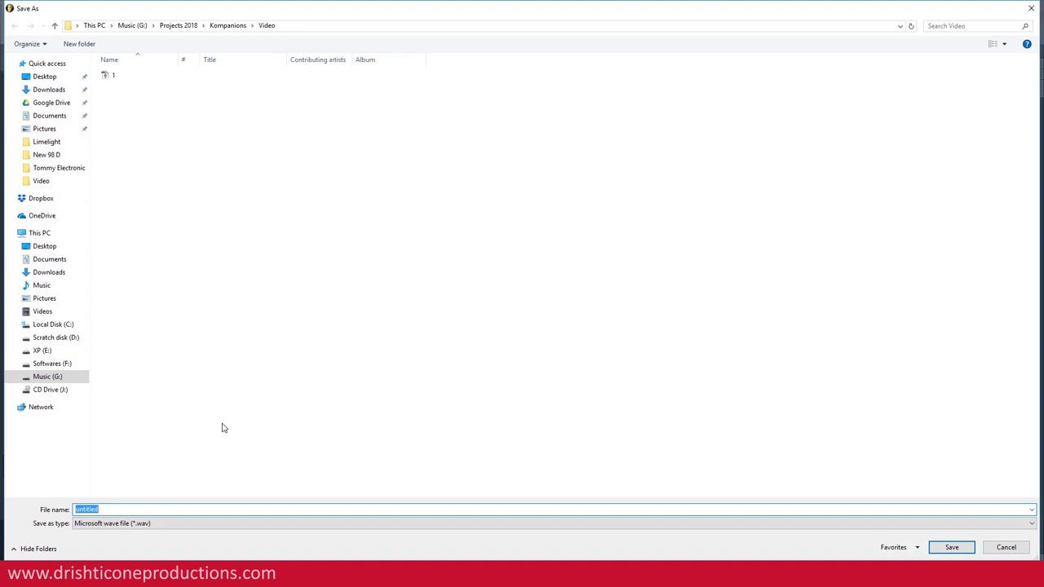
pyautogui.write('synth')
pyautogui.press('Return')
pyautogui.click(601, 417)
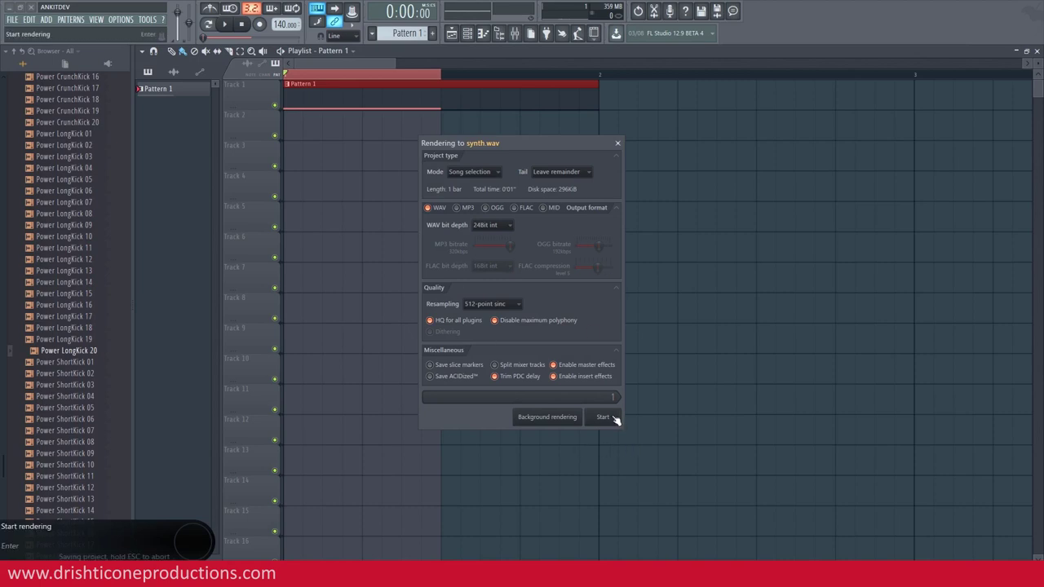
pyautogui.click(603, 417)
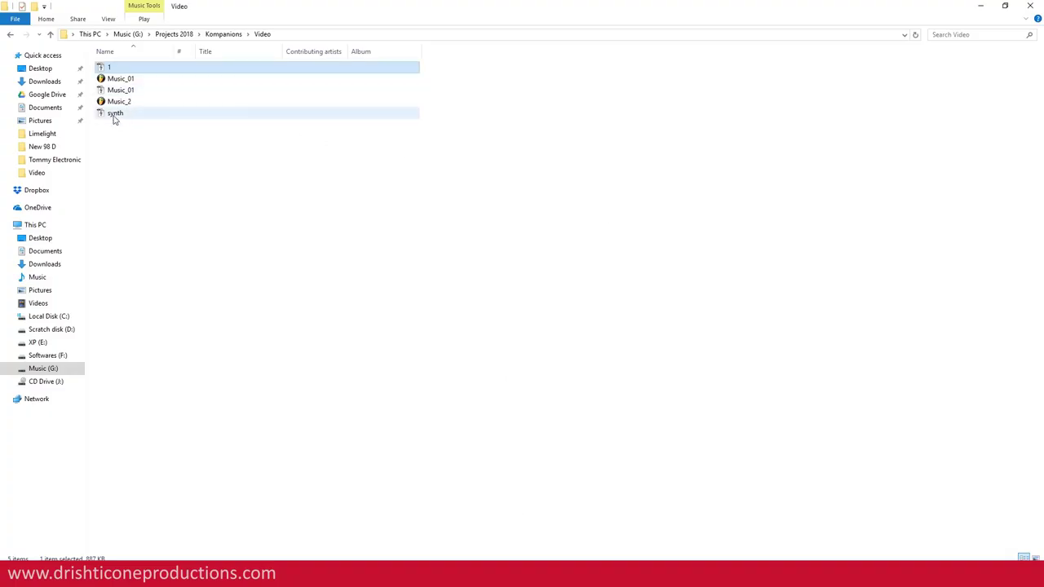
# Bring the synth wave file from the Video folder into the playlist, replace the Pattern 1 clip on Track 1 with it and play it.
pyautogui.moveTo(112, 114); pyautogui.dragTo(304, 160)
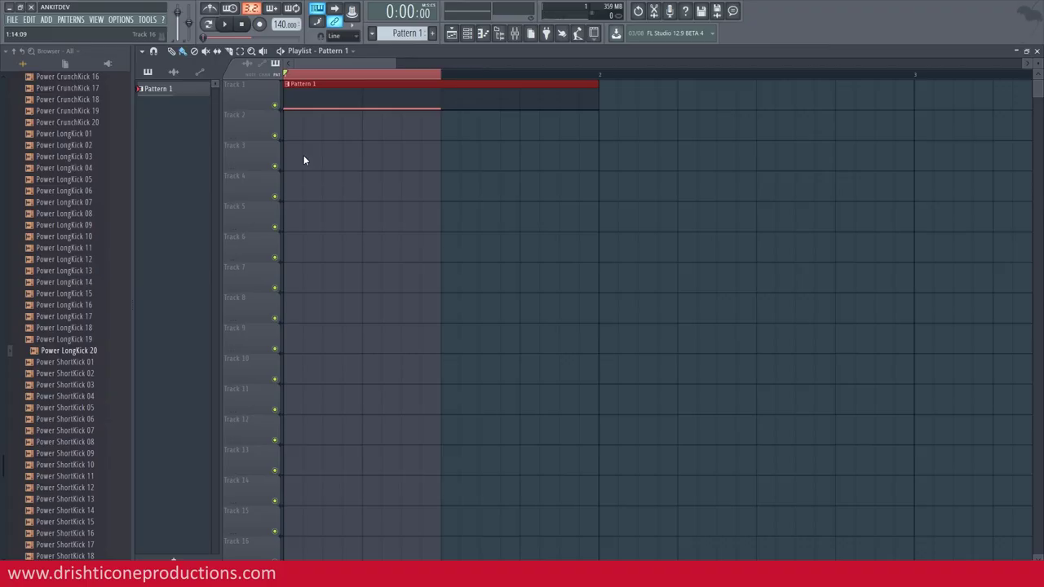
pyautogui.moveTo(303, 155); pyautogui.dragTo(302, 158)
pyautogui.moveTo(384, 170); pyautogui.dragTo(294, 166)
pyautogui.rightClick(396, 99)
pyautogui.moveTo(385, 147); pyautogui.dragTo(318, 41)
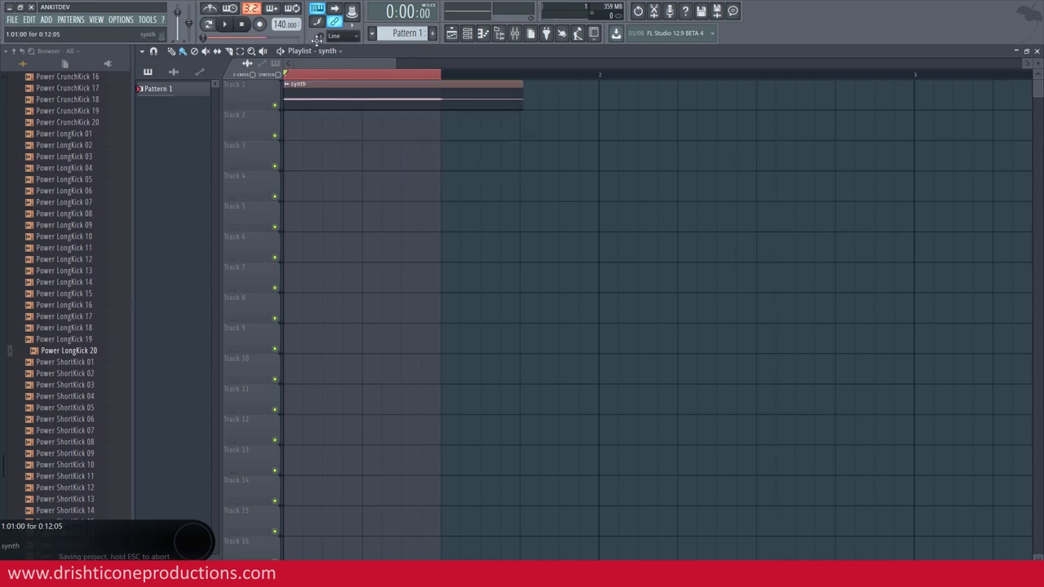
pyautogui.press('space')
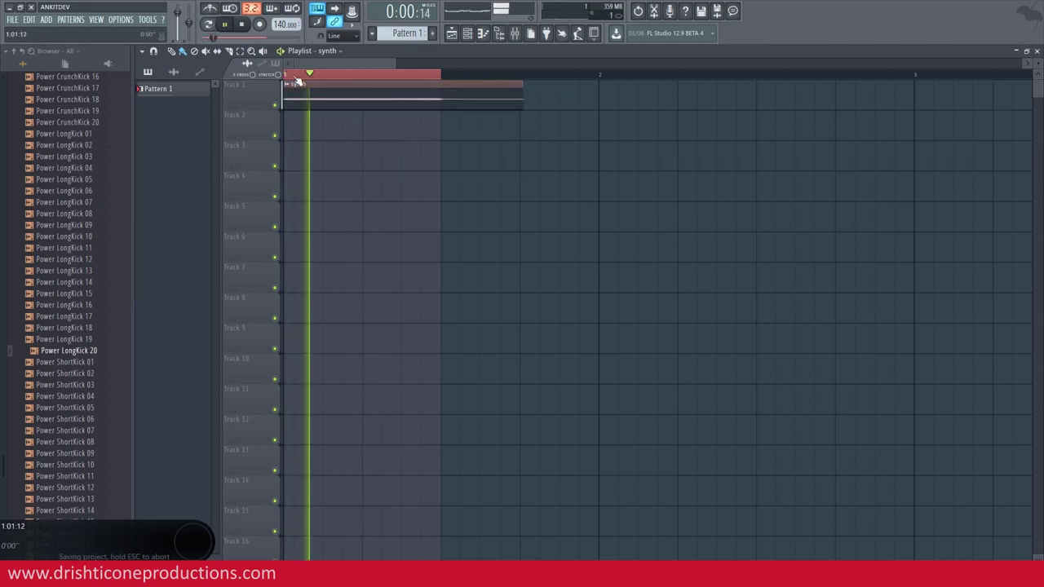
pyautogui.press('space')
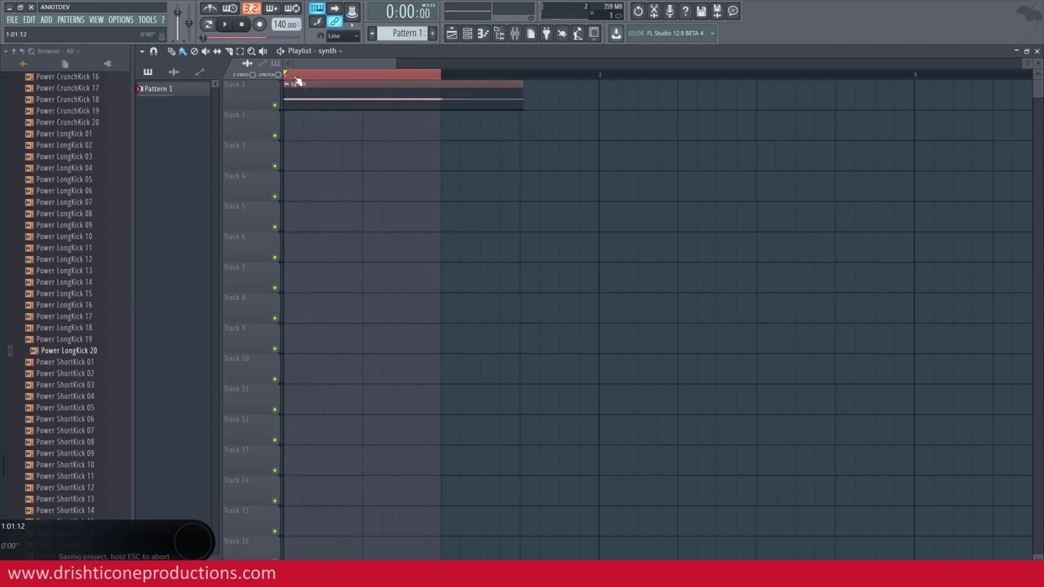
# Remove the synth clip from Track 1 and delete the GMS and synth channels from the channel rack.
pyautogui.rightClick(315, 86)
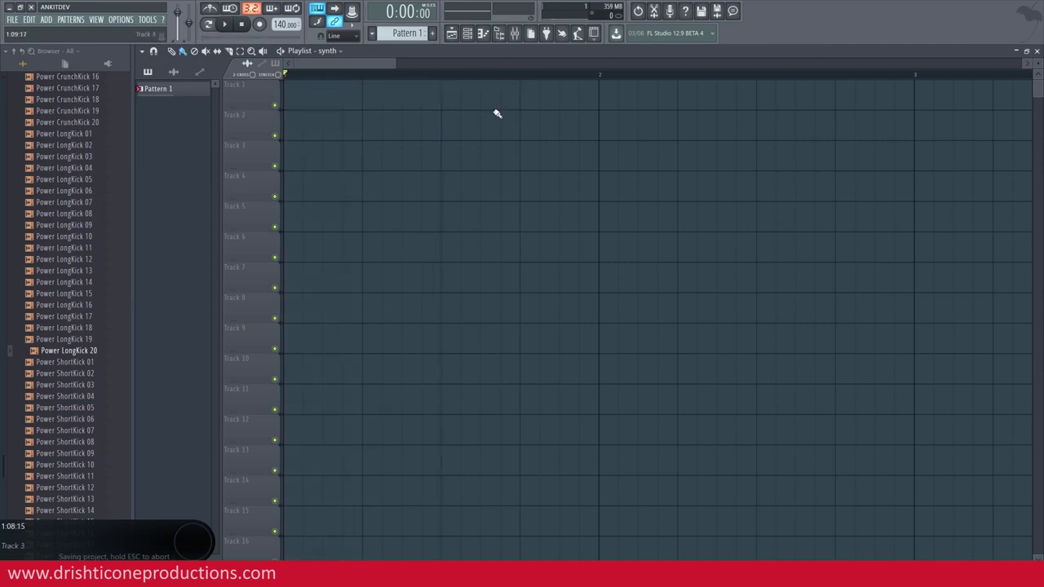
pyautogui.click(468, 35)
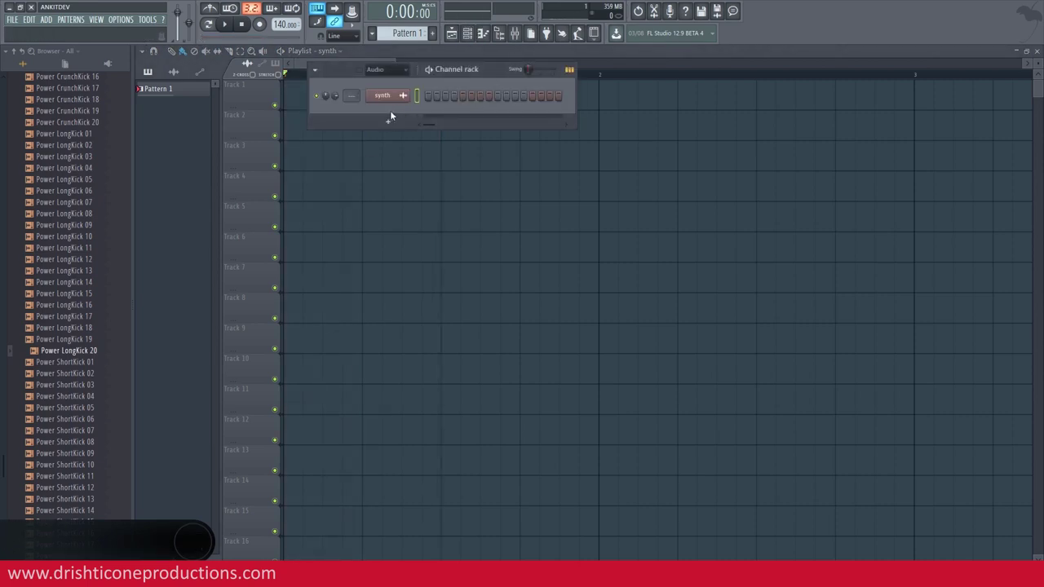
pyautogui.click(410, 74)
pyautogui.click(396, 84)
pyautogui.rightClick(400, 114)
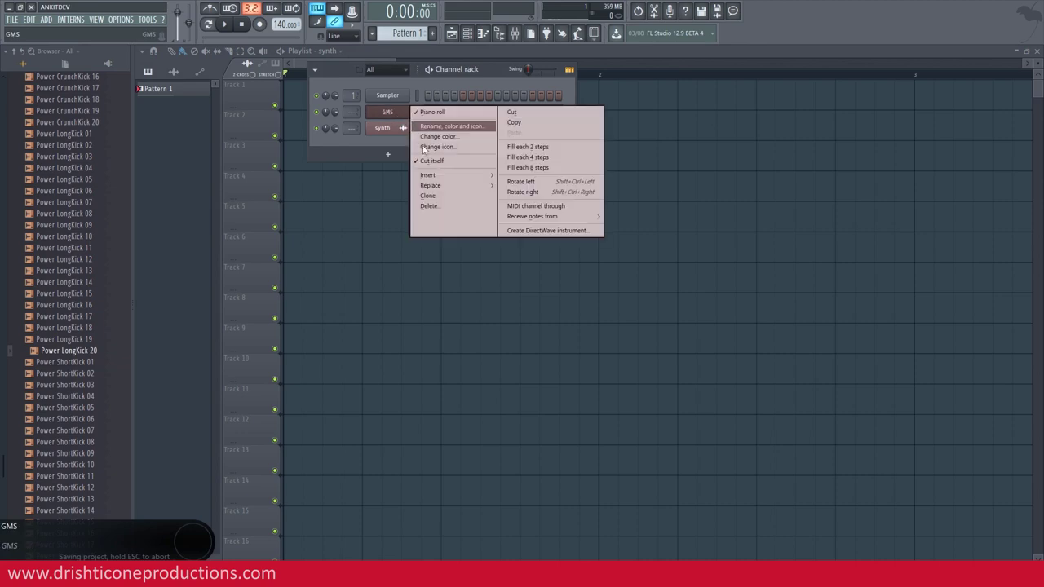
pyautogui.click(438, 206)
pyautogui.click(568, 315)
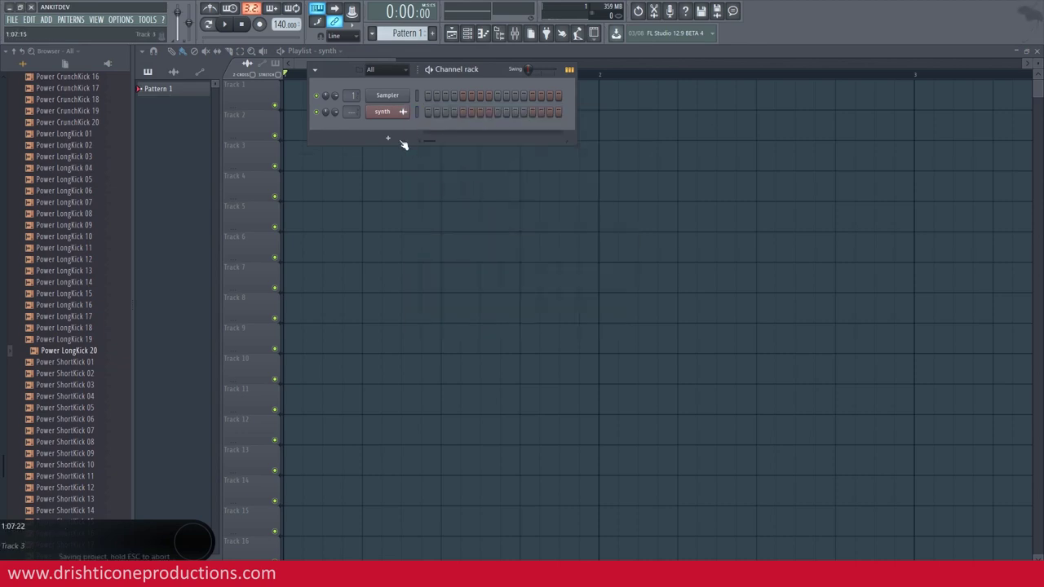
pyautogui.rightClick(396, 112)
pyautogui.click(469, 213)
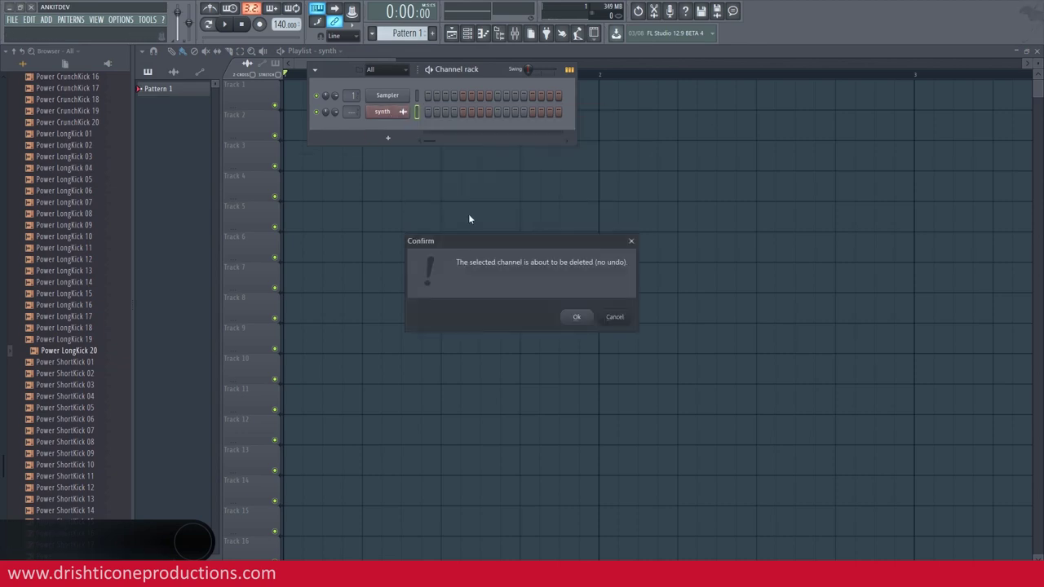
pyautogui.click(579, 316)
pyautogui.click(387, 122)
pyautogui.click(355, 113)
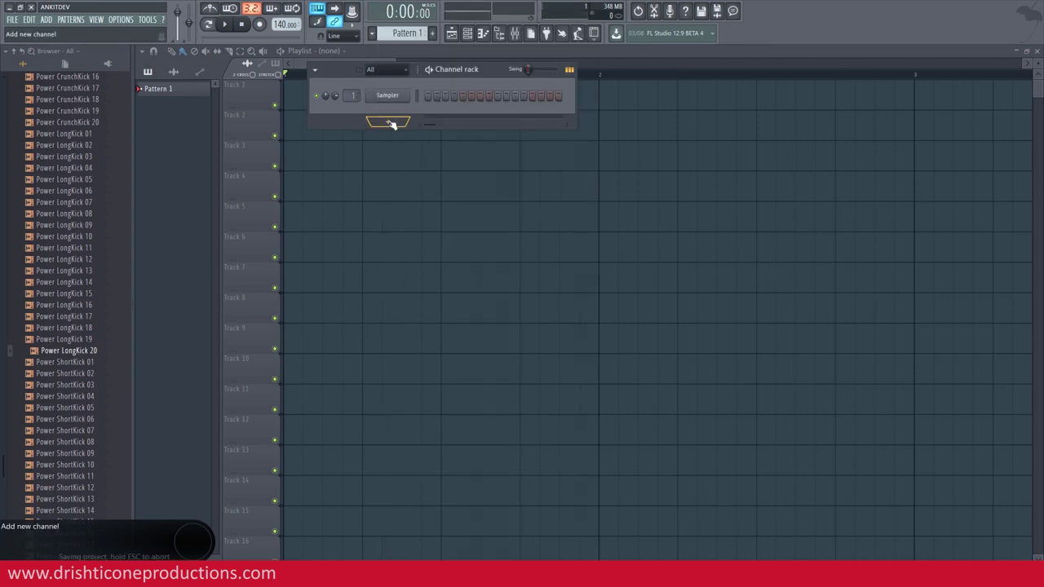
pyautogui.click(392, 124)
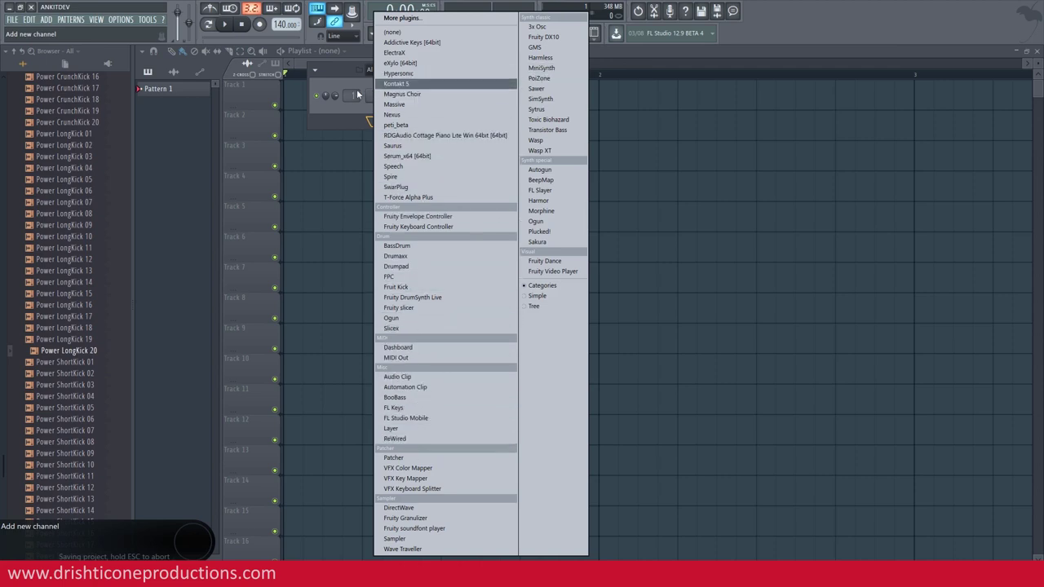
pyautogui.click(344, 115)
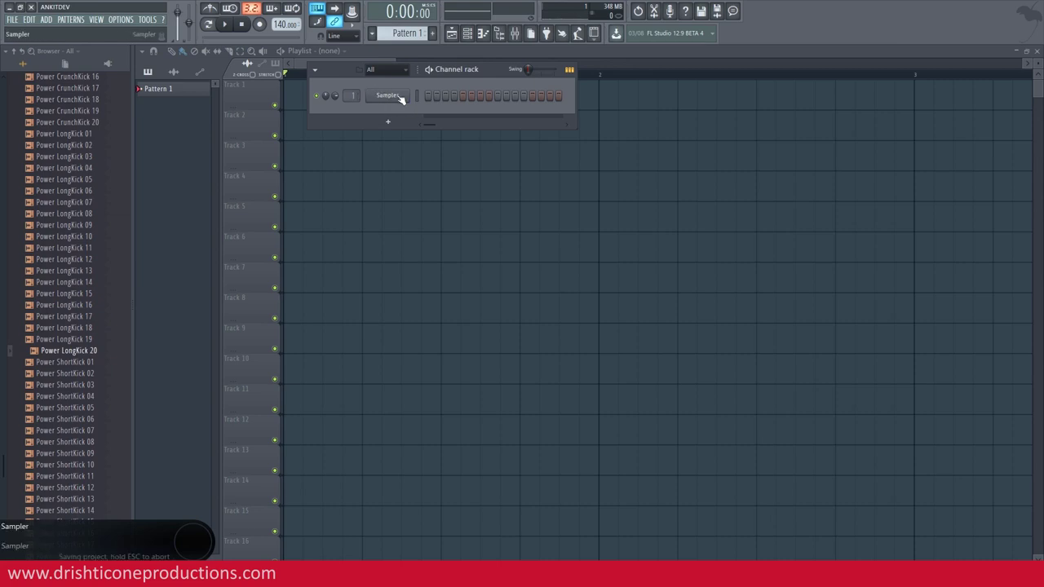
# Load synth.wav into the Sampler channel and draw a half-bar C5 note at the start of its piano roll.
pyautogui.click(401, 98)
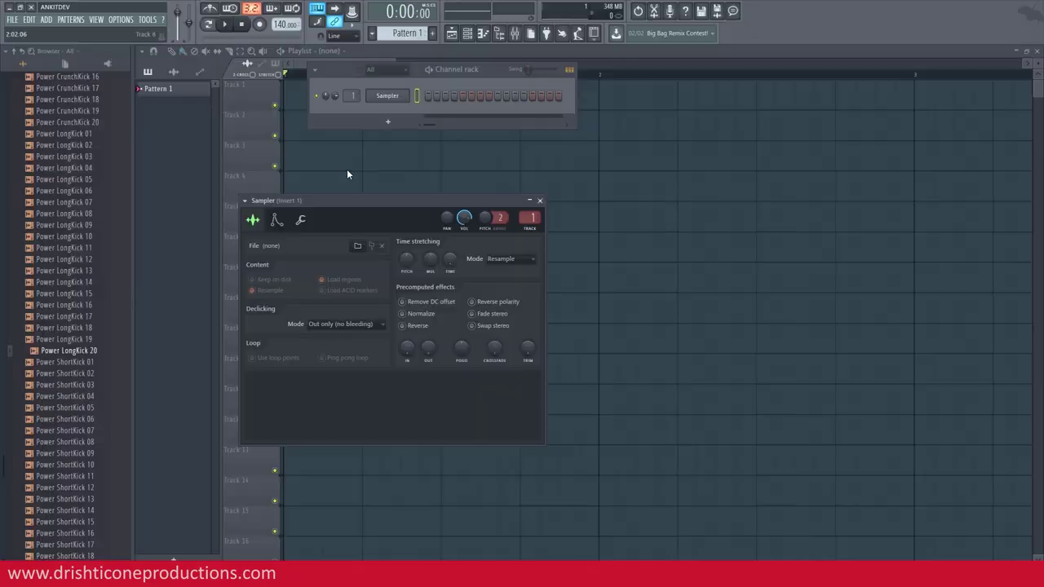
pyautogui.moveTo(347, 174); pyautogui.dragTo(410, 415)
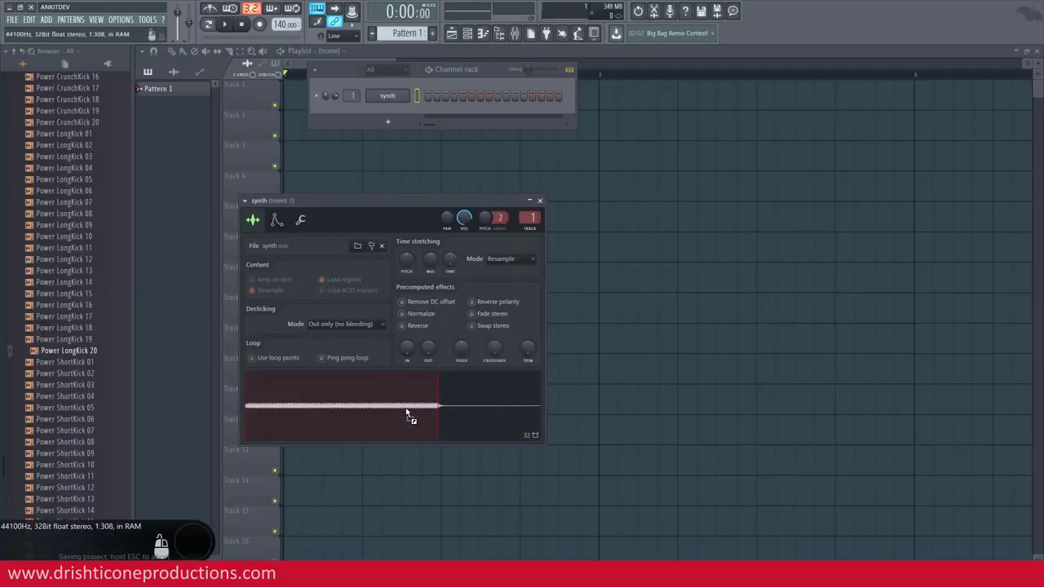
pyautogui.rightClick(407, 97)
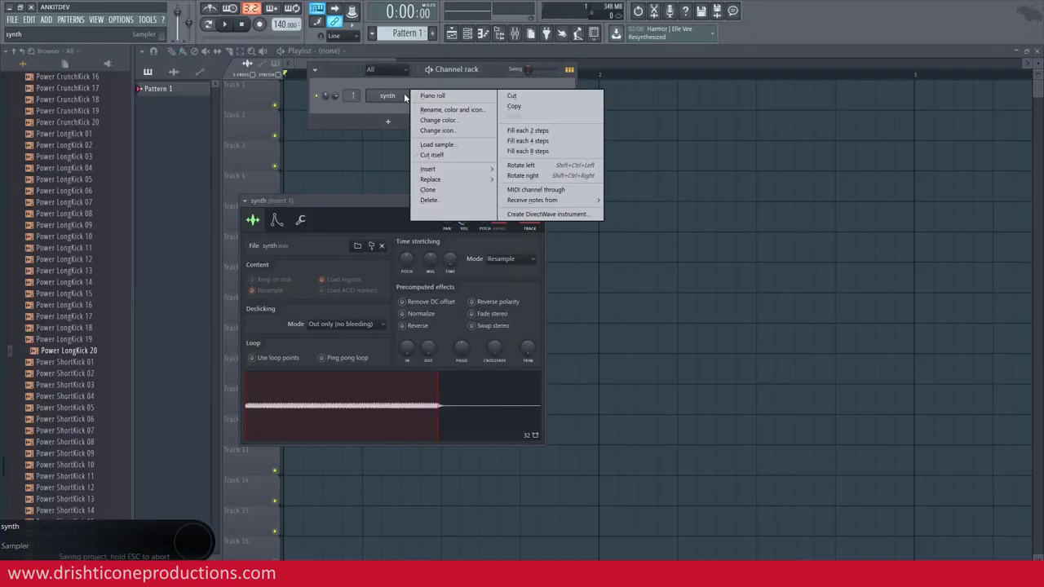
pyautogui.click(425, 94)
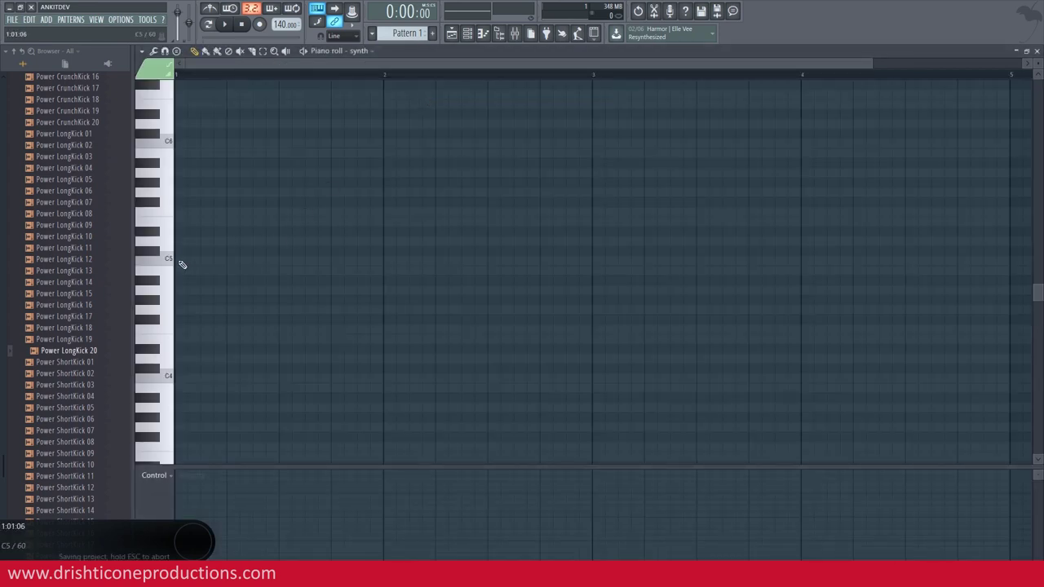
pyautogui.click(182, 261)
# Place Pattern 1 at the start of Track 1 in the playlist and play it back.
pyautogui.press('F5')
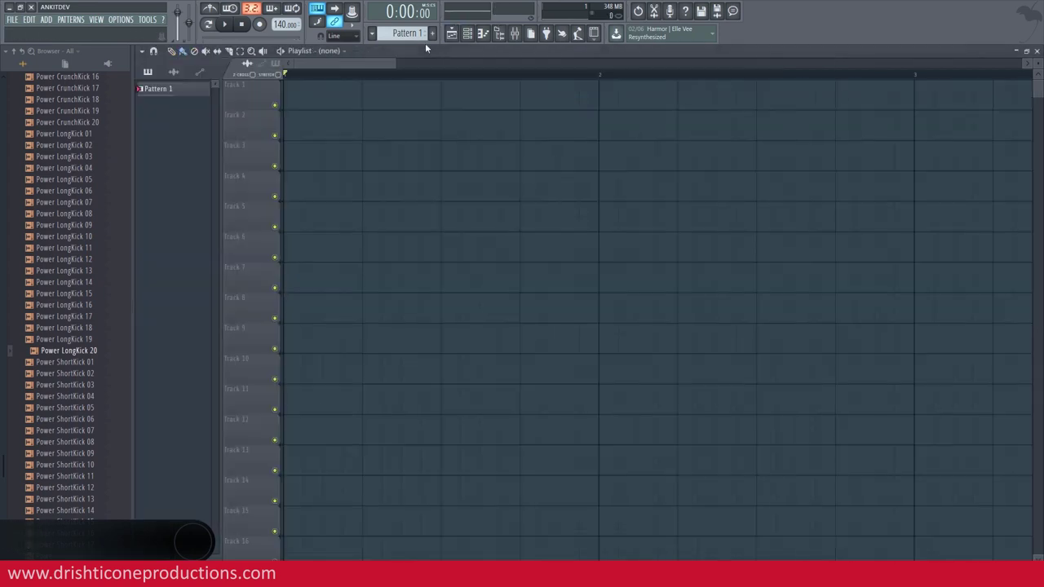
pyautogui.click(318, 96)
pyautogui.press('space')
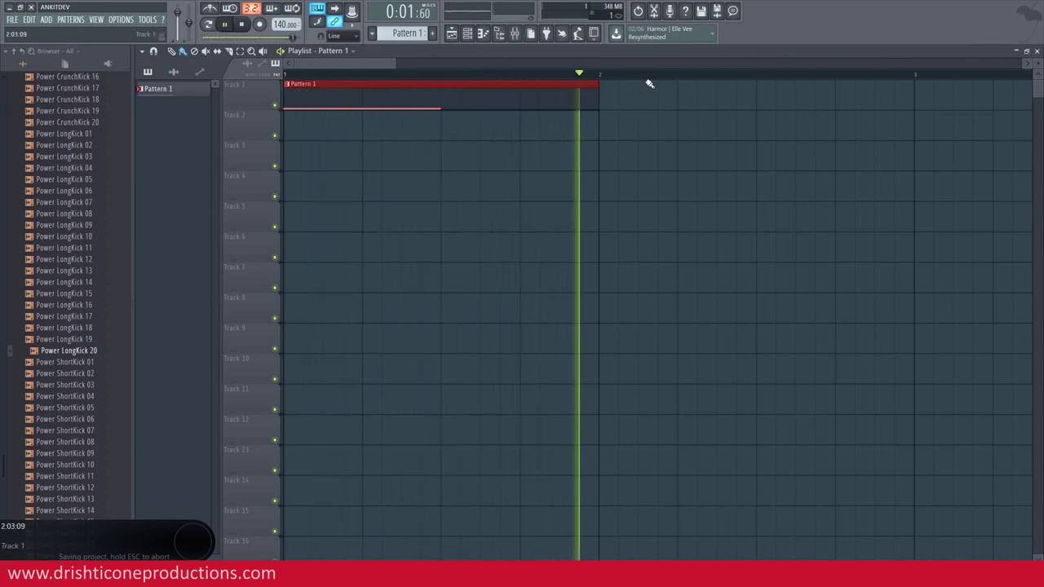
pyautogui.press('space')
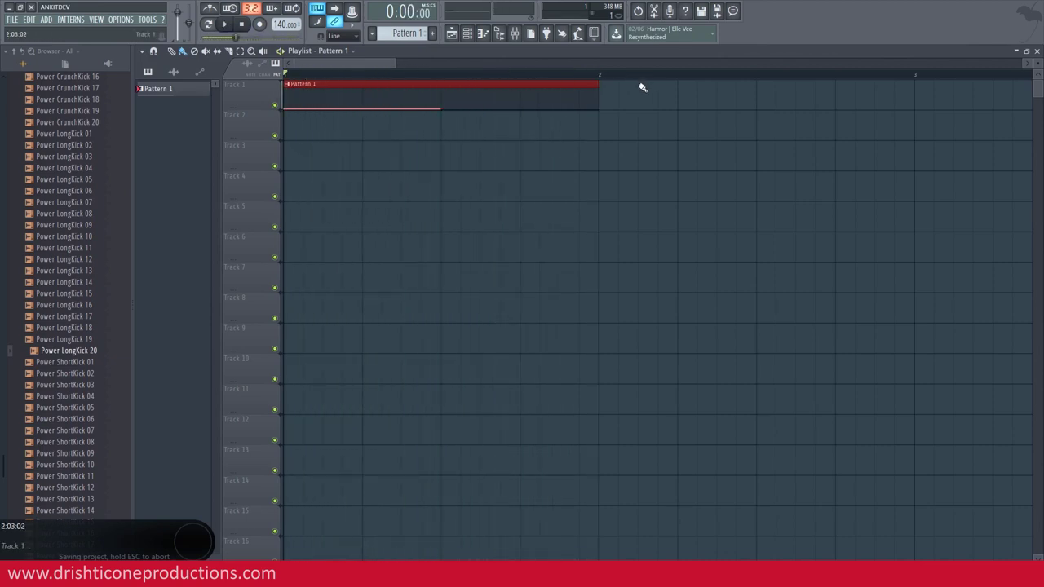
# Open the synth channel's volume modulation settings and raise the LFO amount, with no predelay.
pyautogui.click(476, 37)
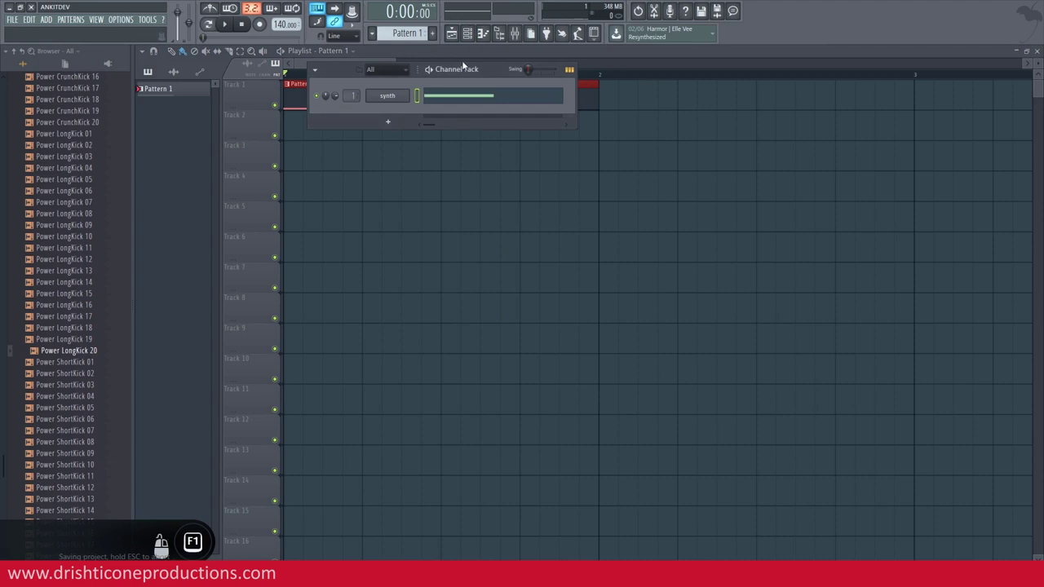
pyautogui.click(388, 95)
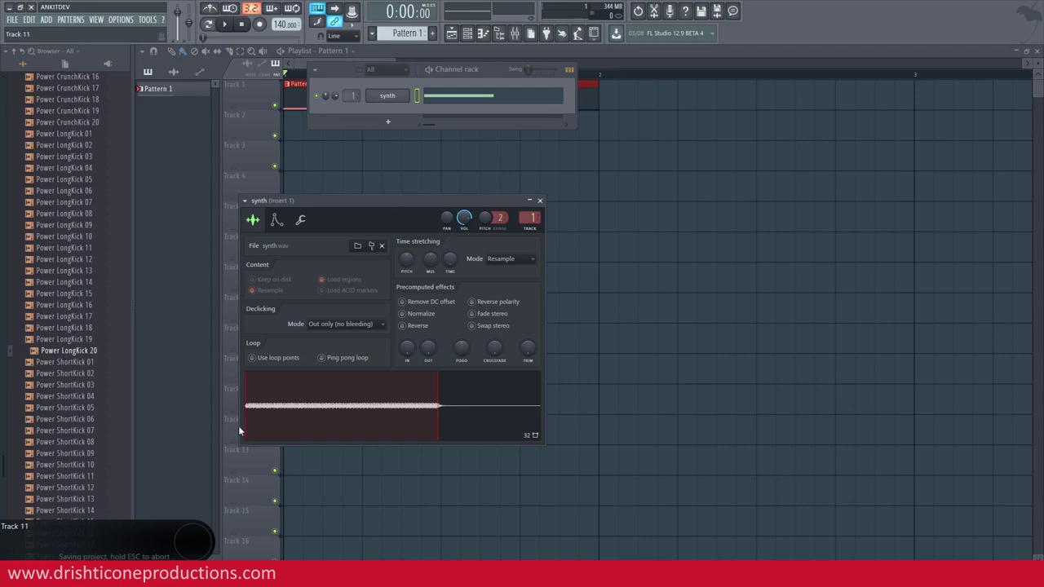
pyautogui.moveTo(394, 200); pyautogui.dragTo(529, 183)
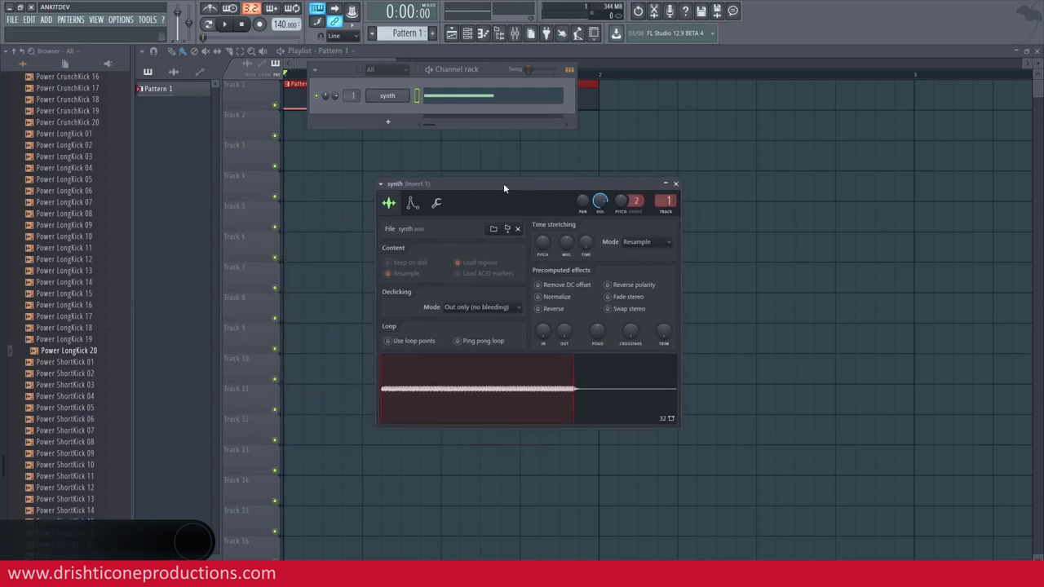
pyautogui.click(412, 204)
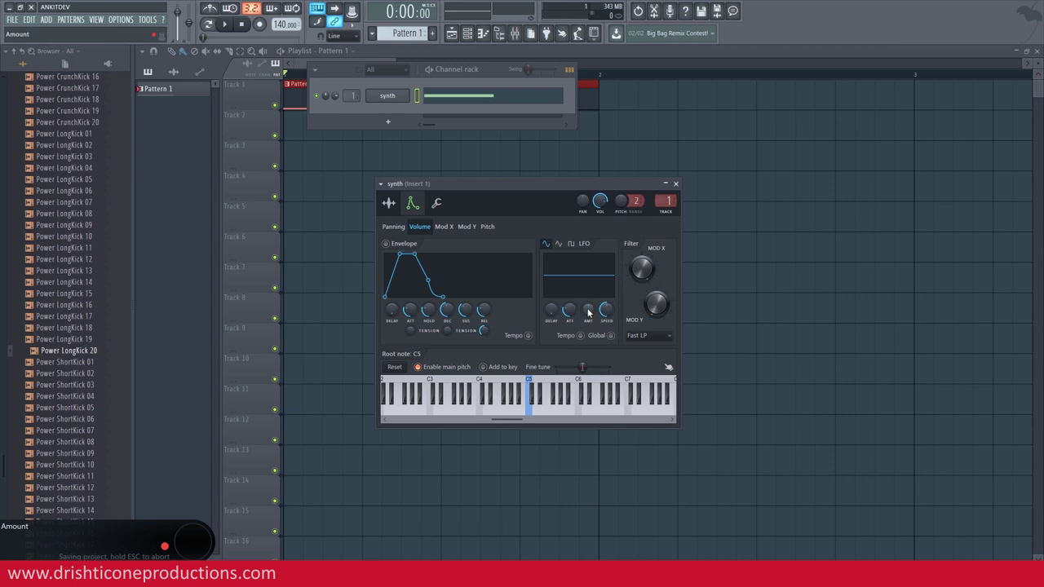
pyautogui.moveTo(589, 313); pyautogui.dragTo(589, 283)
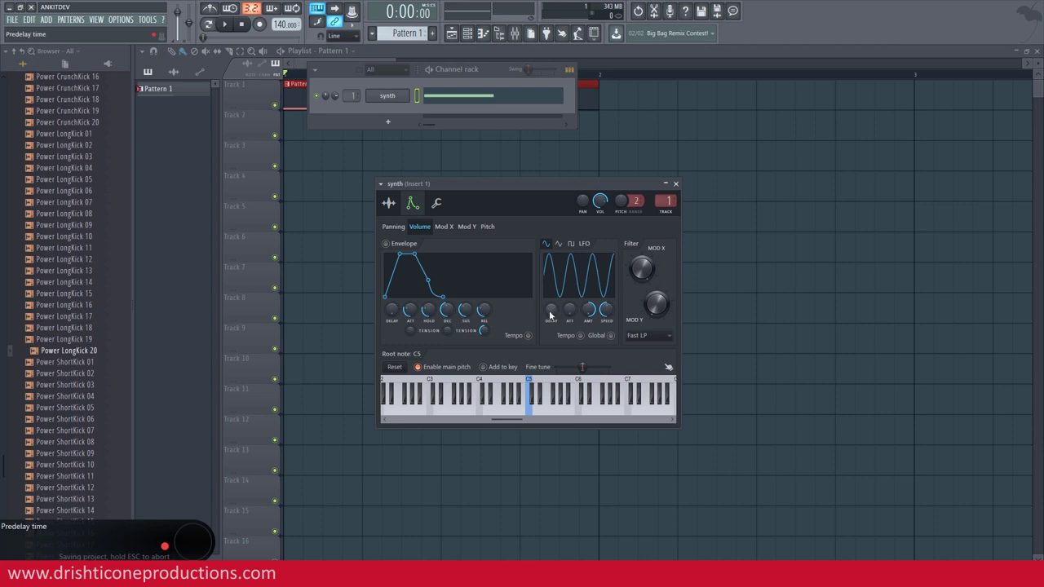
pyautogui.moveTo(549, 310); pyautogui.dragTo(548, 284)
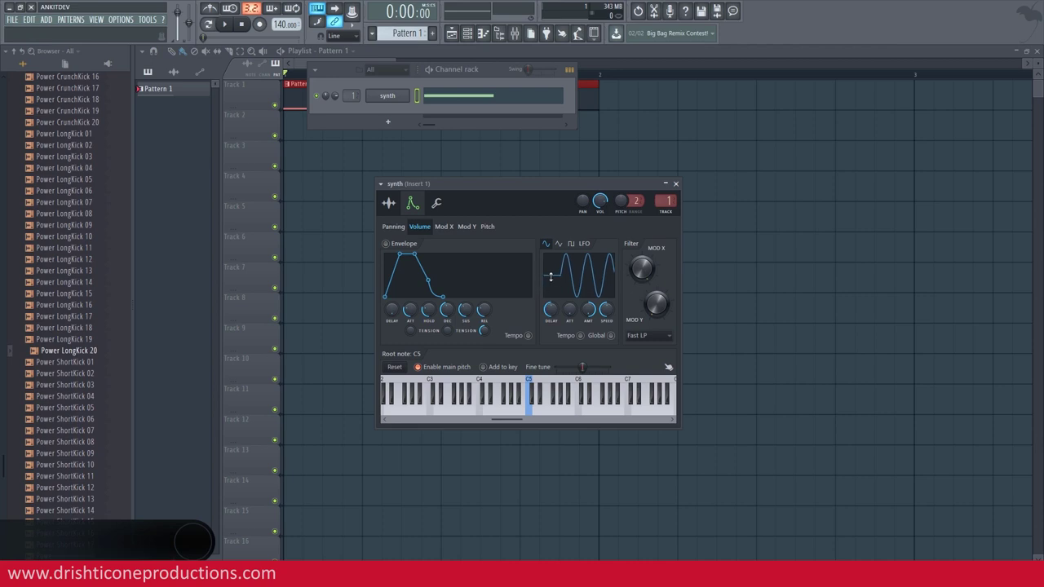
pyautogui.moveTo(550, 309); pyautogui.dragTo(550, 335)
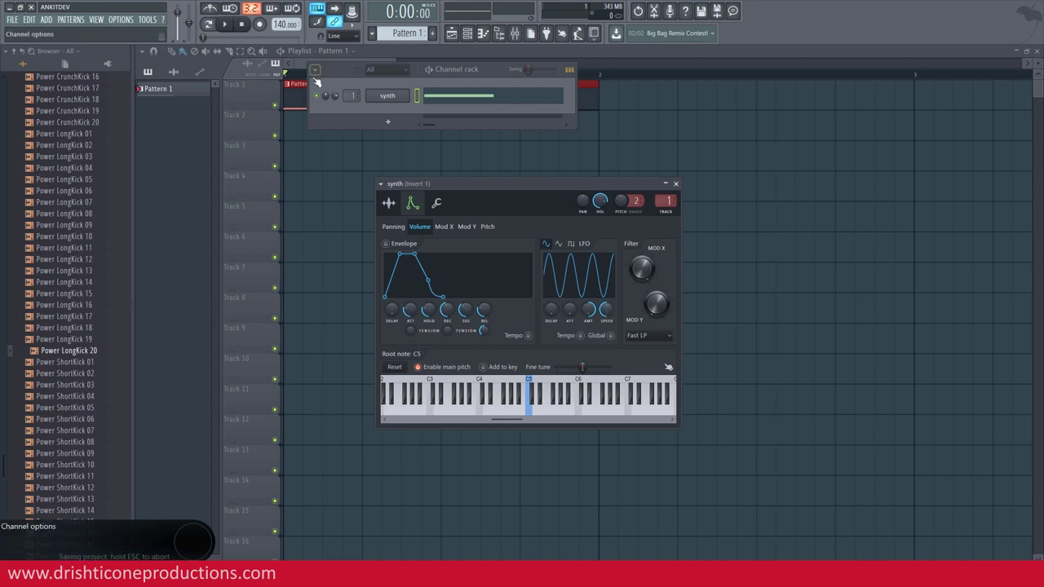
# Move the channel rack aside, increase the volume LFO speed and play Pattern 1 before and after the change.
pyautogui.moveTo(391, 70); pyautogui.dragTo(705, 82)
pyautogui.click(227, 25)
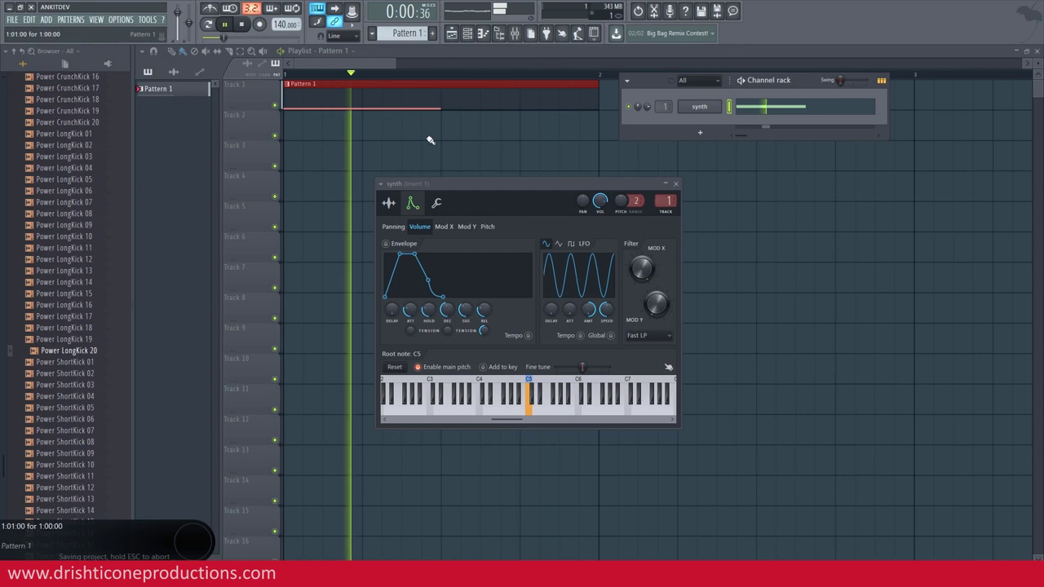
pyautogui.press('space')
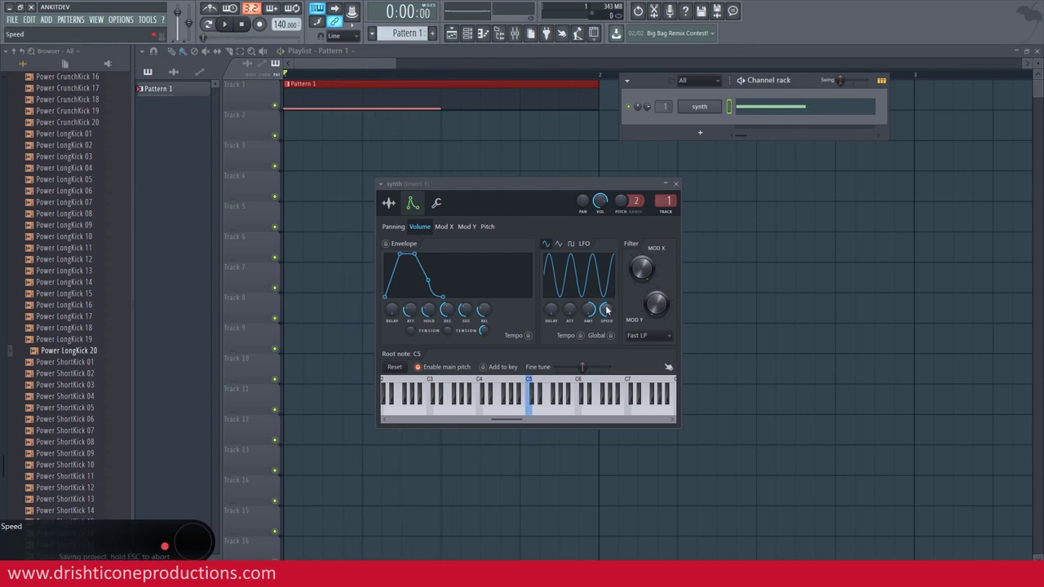
pyautogui.press('space')
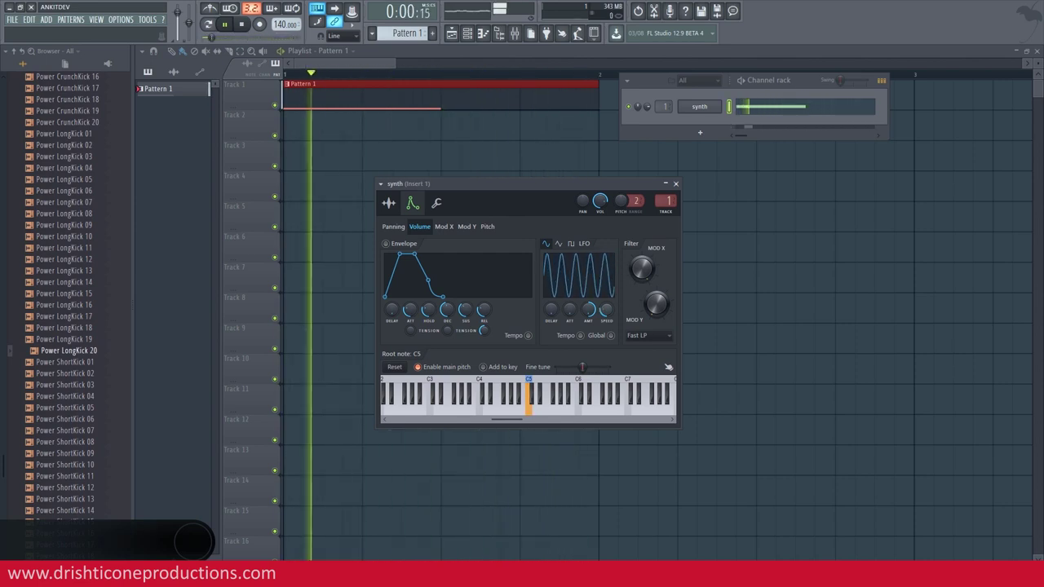
pyautogui.press('space')
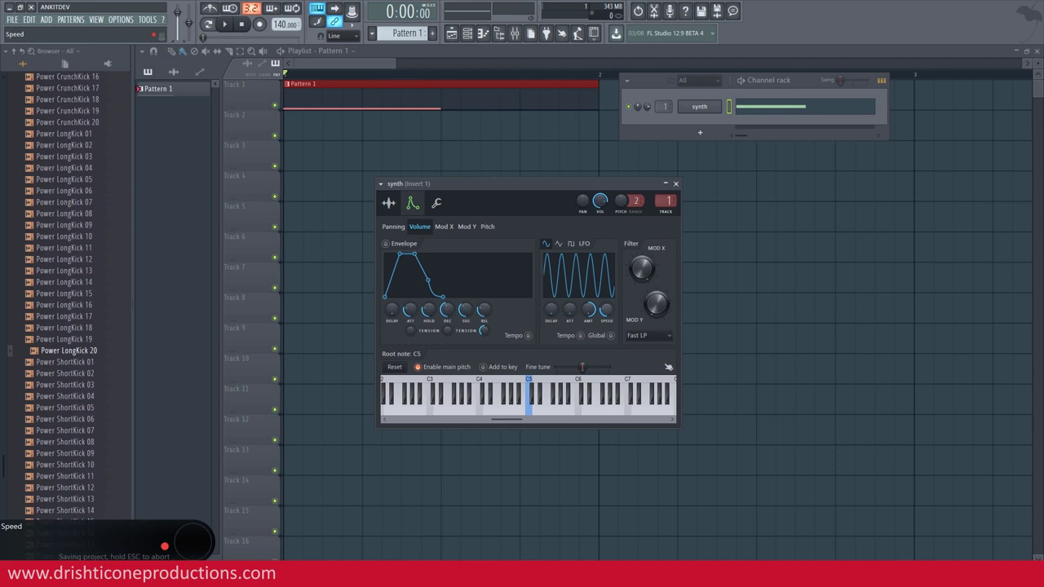
# Set the synth channel's volume LFO speed to 2 steps and play Pattern 1 back.
pyautogui.rightClick(607, 310)
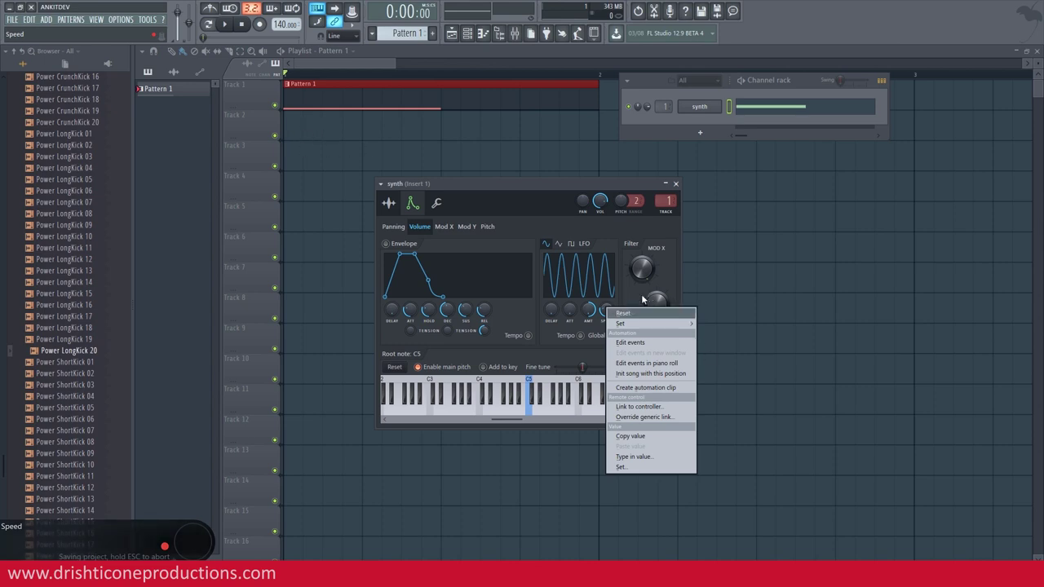
pyautogui.moveTo(638, 326)
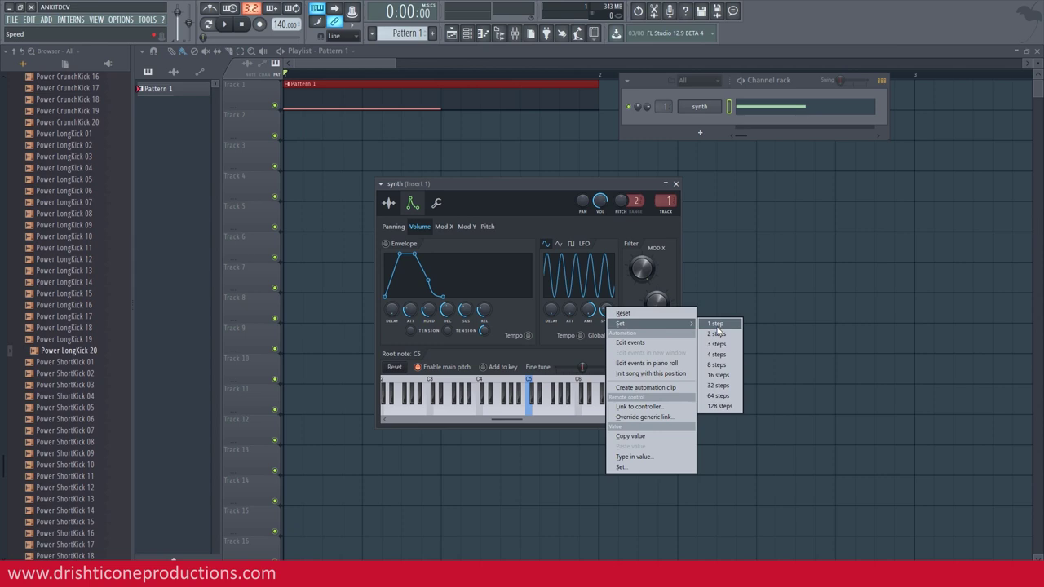
pyautogui.click(717, 335)
pyautogui.press('space')
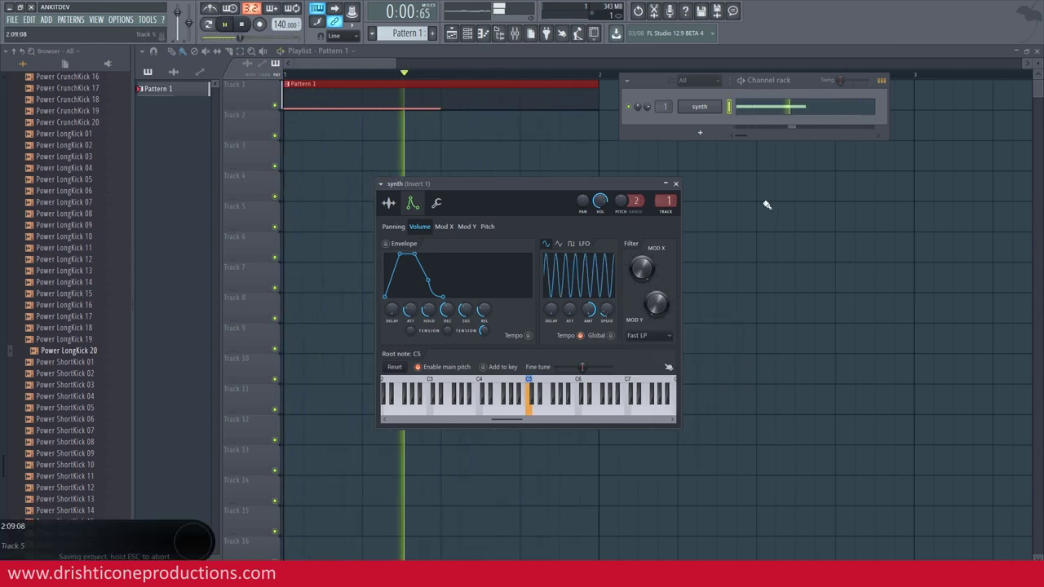
pyautogui.press('space')
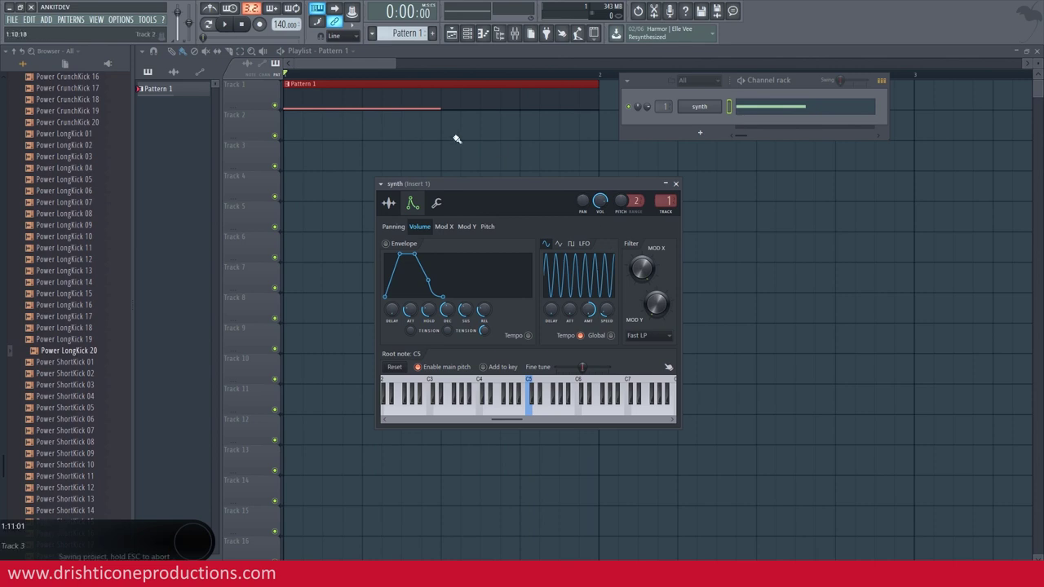
# Clone the synth channel and draw a half-bar C5 note in the second half of bar 1 in the clone's piano roll.
pyautogui.rightClick(709, 109)
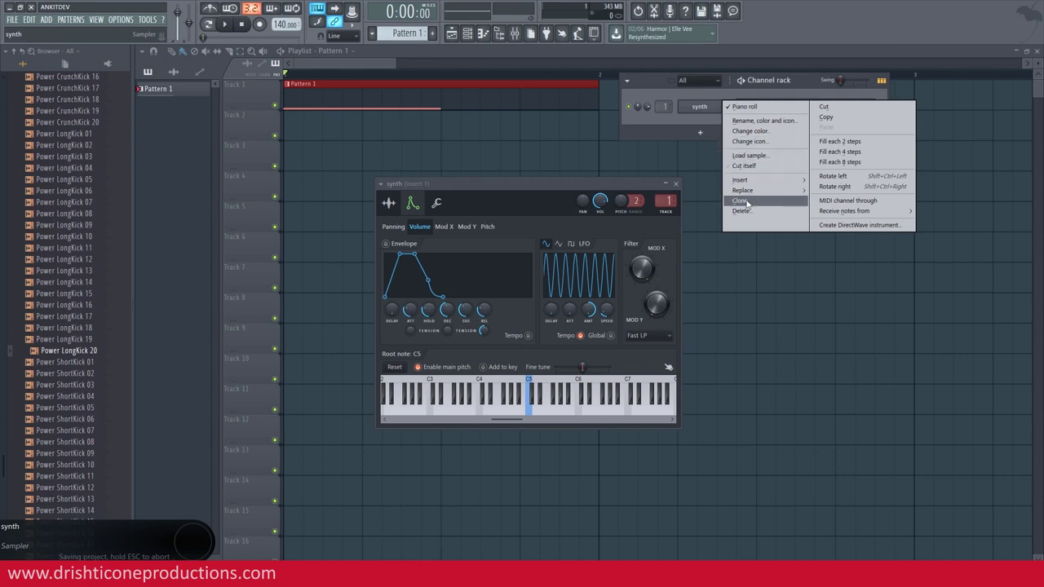
pyautogui.click(740, 201)
pyautogui.rightClick(712, 129)
pyautogui.click(733, 127)
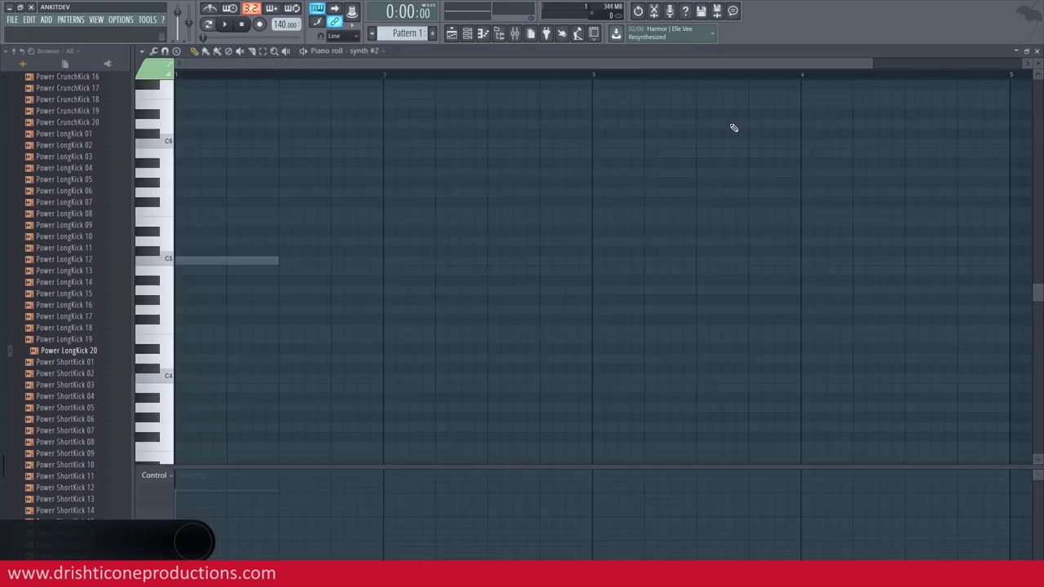
pyautogui.click(296, 263)
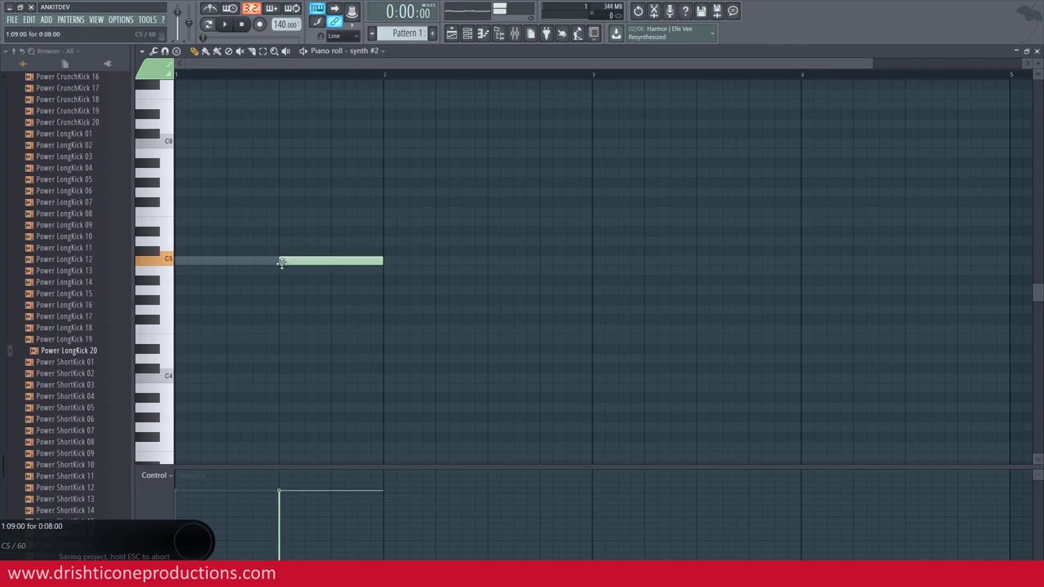
# Clone the original synth channel again and draw a half-bar C5 note at the start of bar 2 in the new clone's piano roll.
pyautogui.click(451, 34)
pyautogui.click(482, 32)
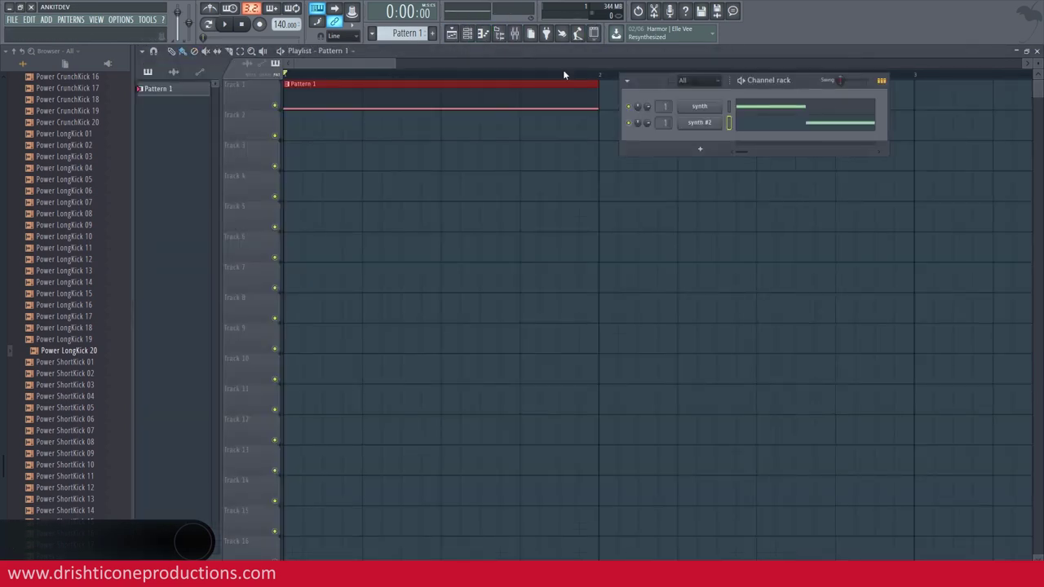
pyautogui.rightClick(701, 109)
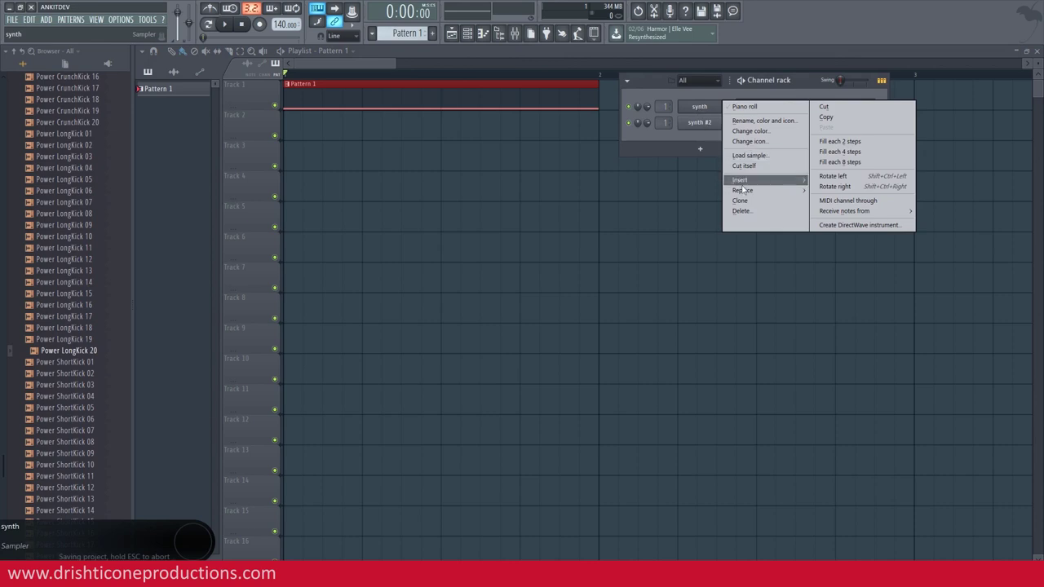
pyautogui.click(746, 198)
pyautogui.rightClick(710, 133)
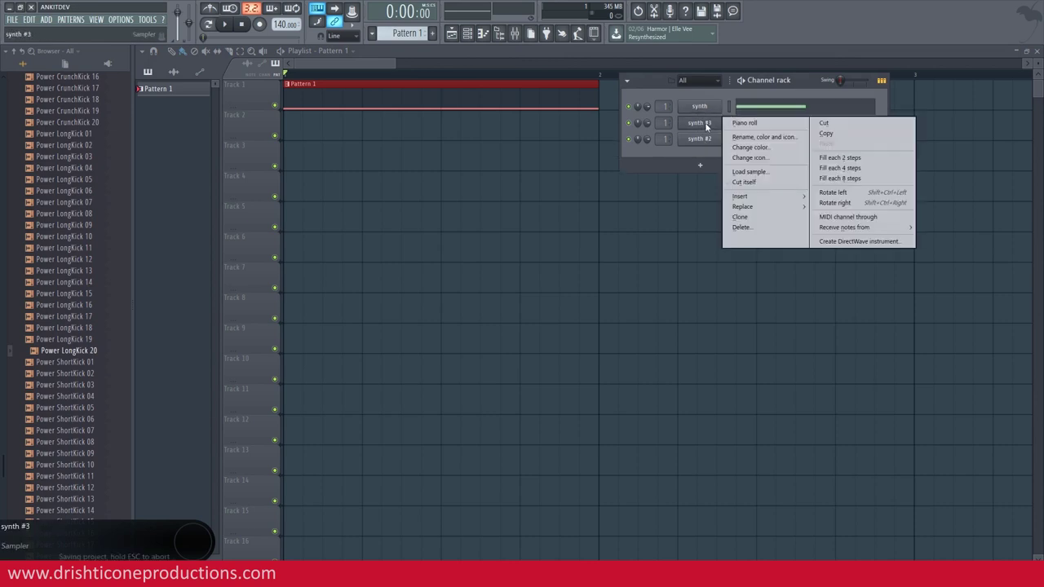
pyautogui.click(733, 127)
pyautogui.scroll(-3, 390, 80)
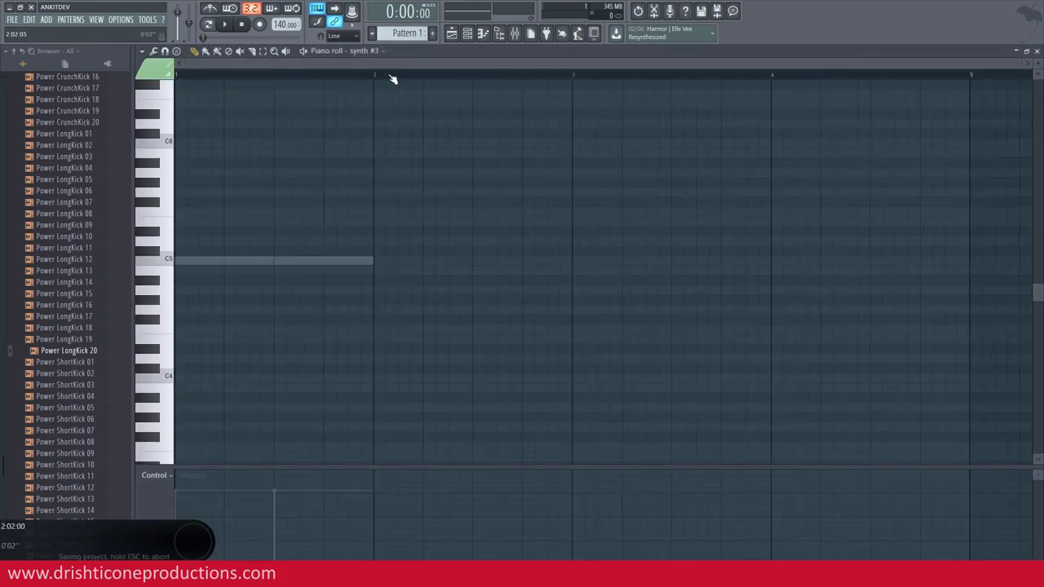
pyautogui.click(353, 262)
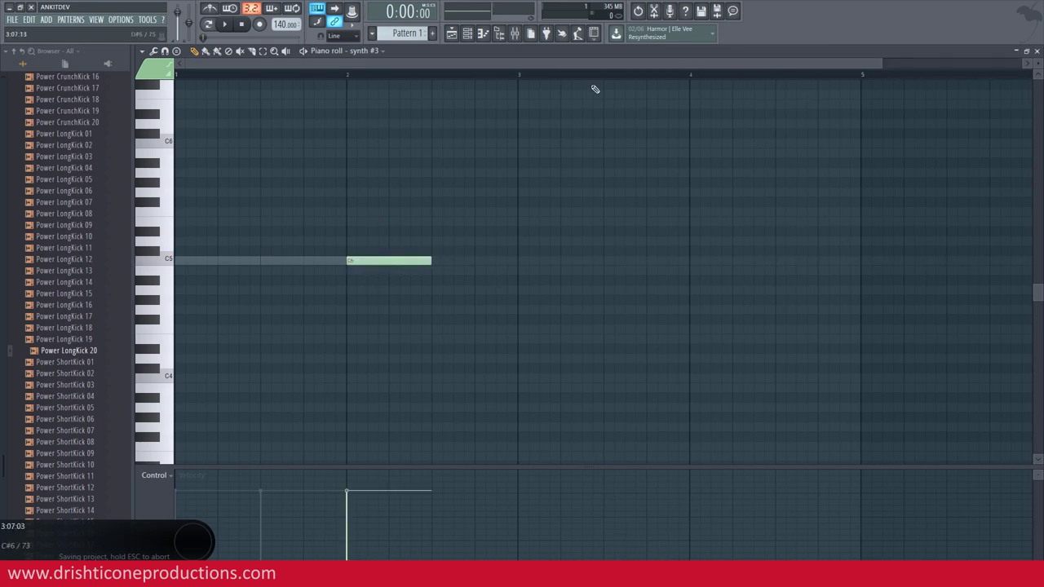
# Return to the playlist with the channel rack shown and clone the original synth channel a third time.
pyautogui.click(471, 35)
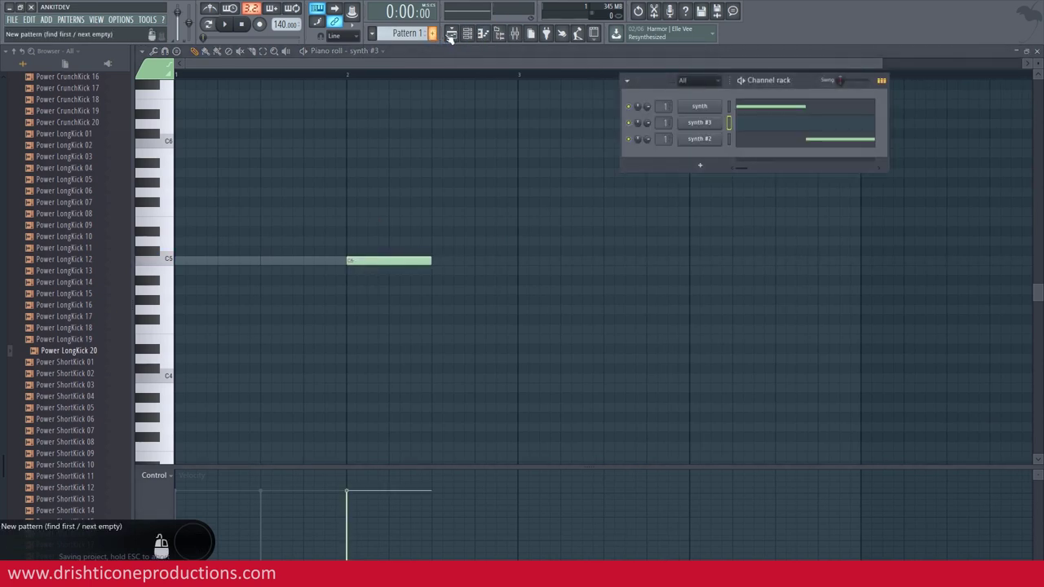
pyautogui.click(451, 33)
pyautogui.click(467, 34)
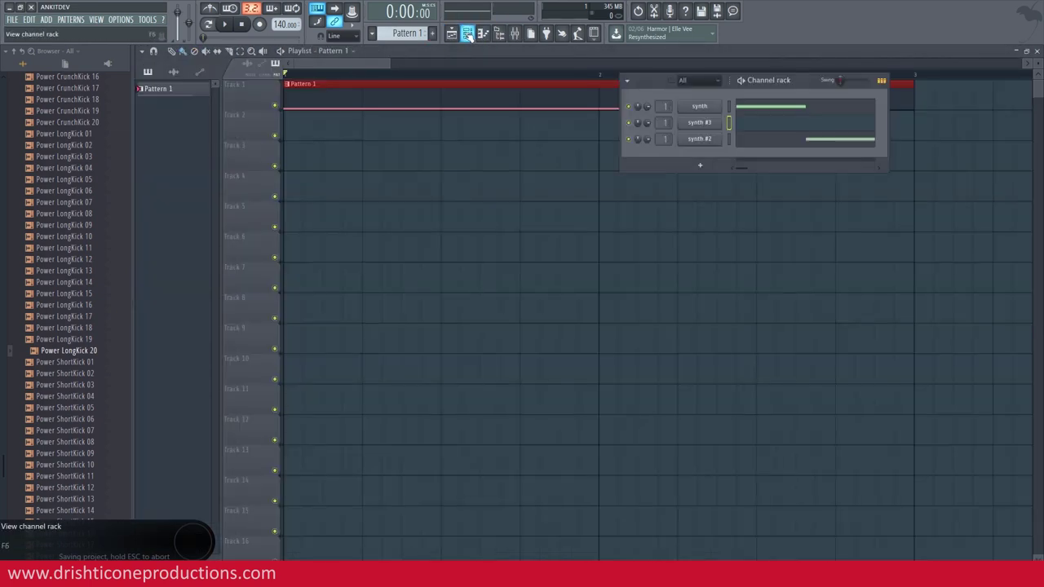
pyautogui.rightClick(701, 114)
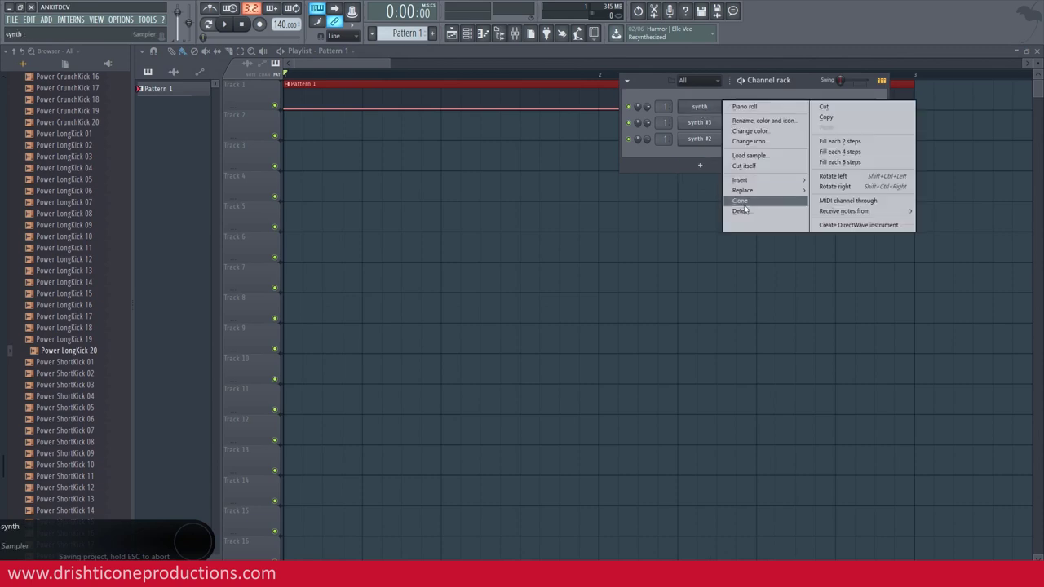
pyautogui.click(745, 201)
# Open the piano roll of the synth #3 channel and keep Pattern 1 selected.
pyautogui.rightClick(708, 142)
pyautogui.click(736, 142)
pyautogui.rightClick(735, 140)
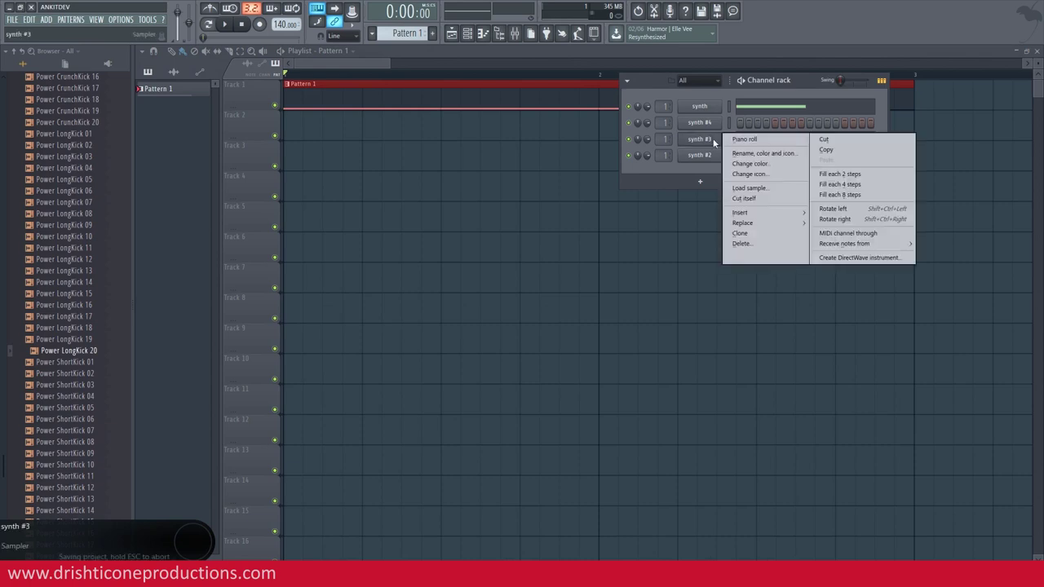
pyautogui.click(731, 143)
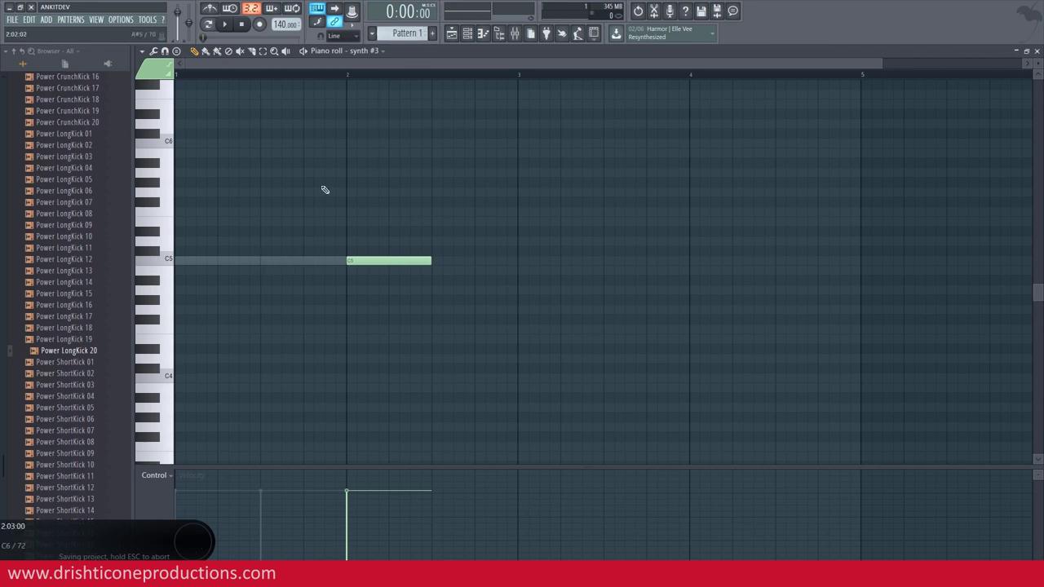
pyautogui.scroll(-1, 405, 33)
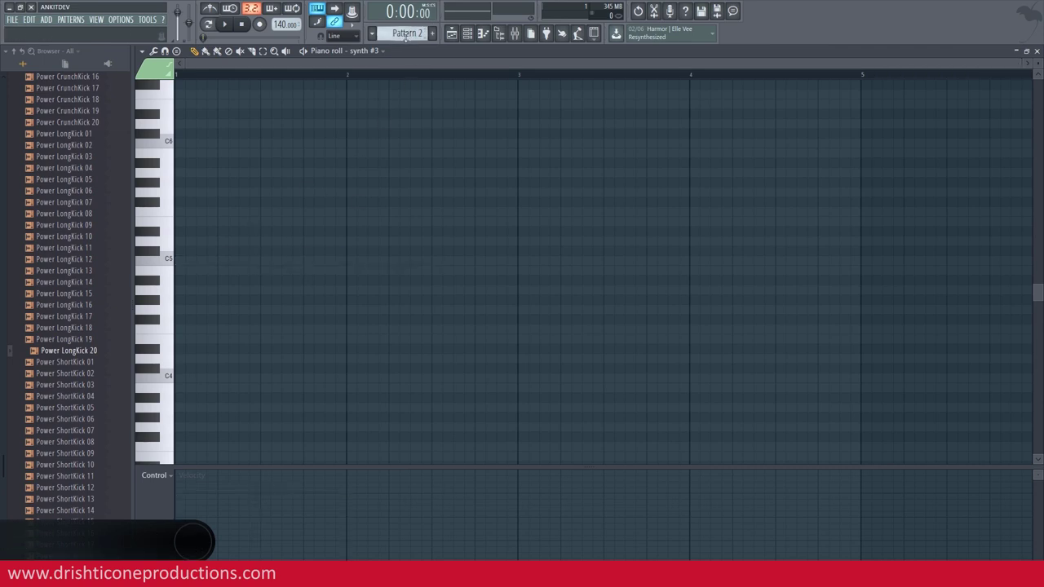
pyautogui.scroll(1, 405, 33)
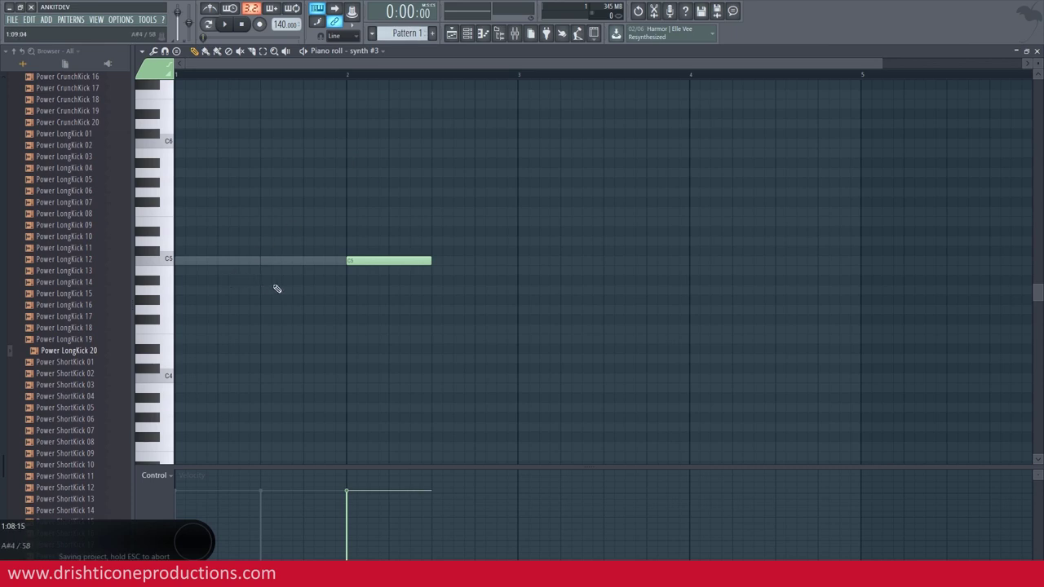
# Inspect the volume LFO settings of the synth #3 channel and close its window.
pyautogui.click(467, 34)
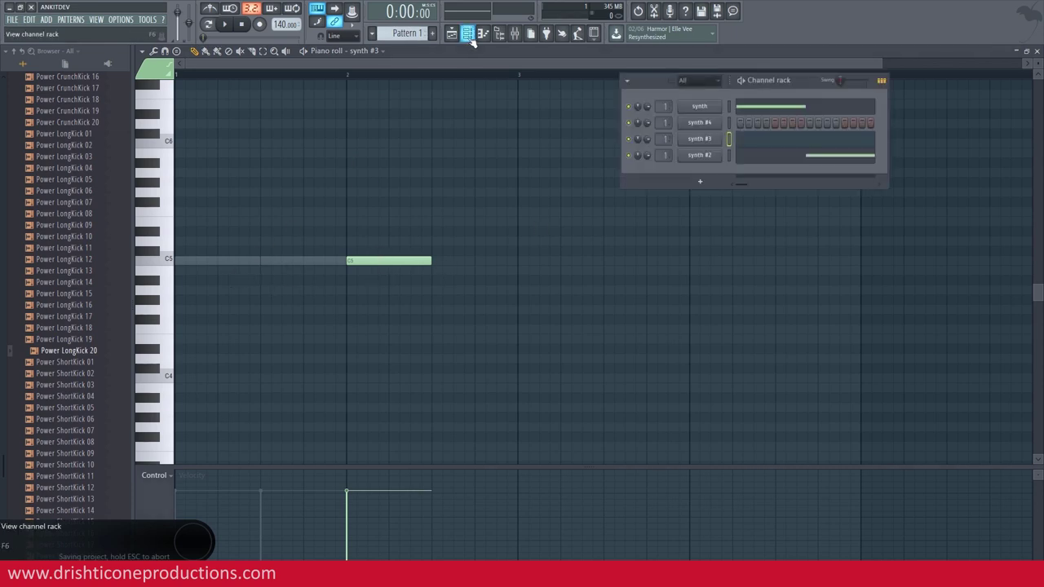
pyautogui.click(700, 139)
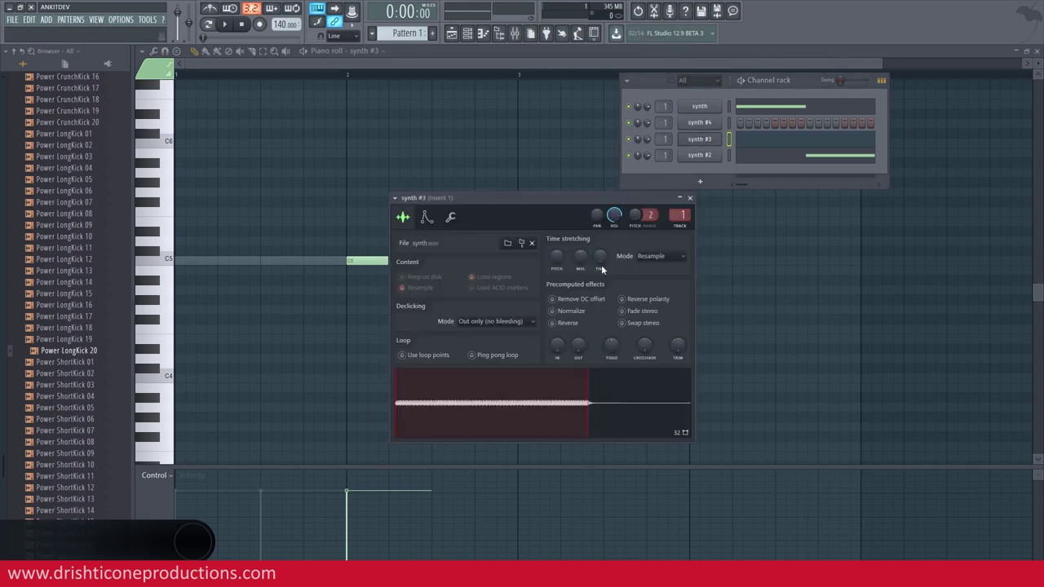
pyautogui.click(425, 219)
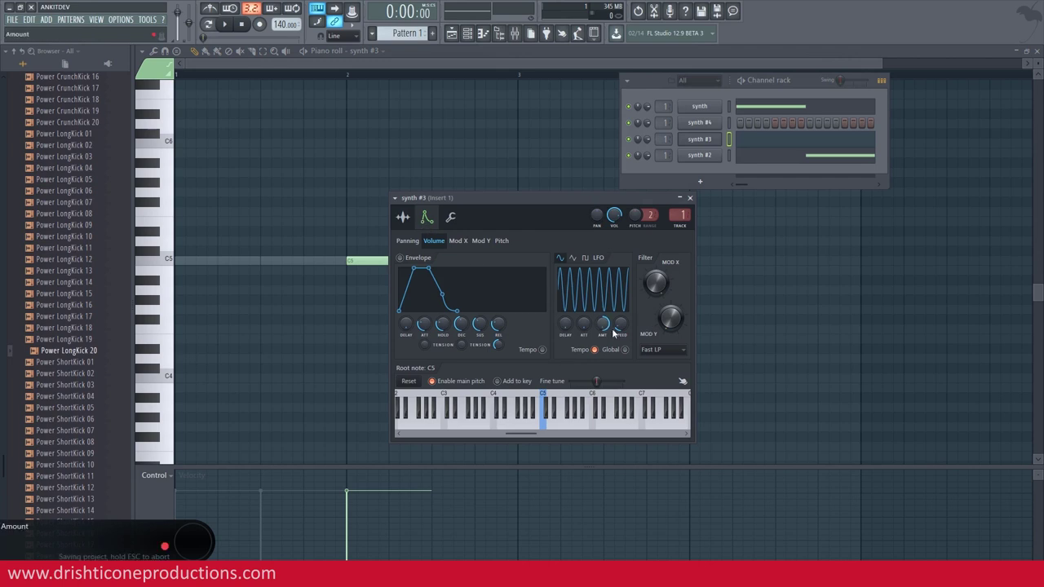
pyautogui.click(719, 169)
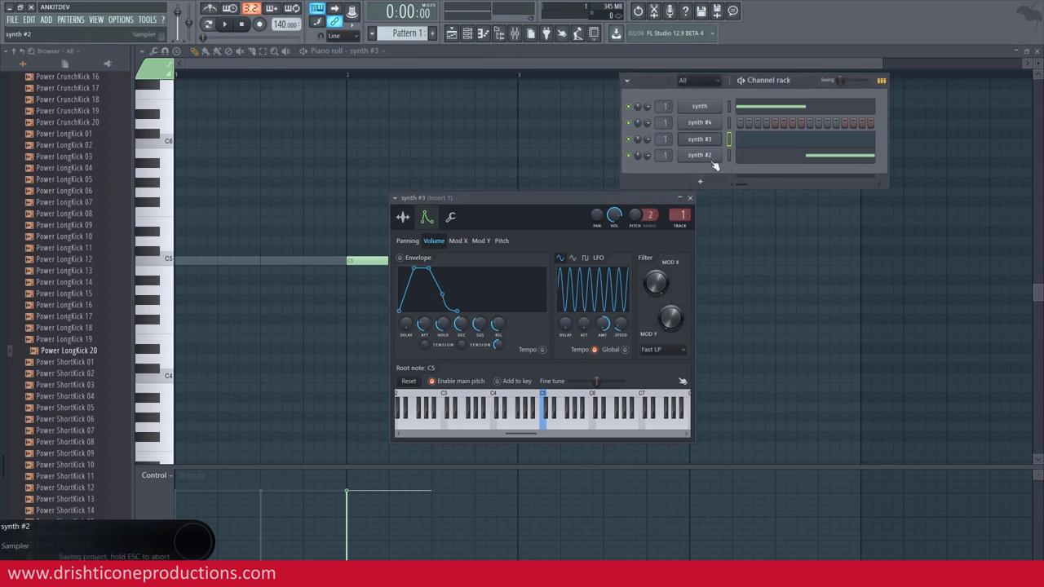
pyautogui.click(689, 198)
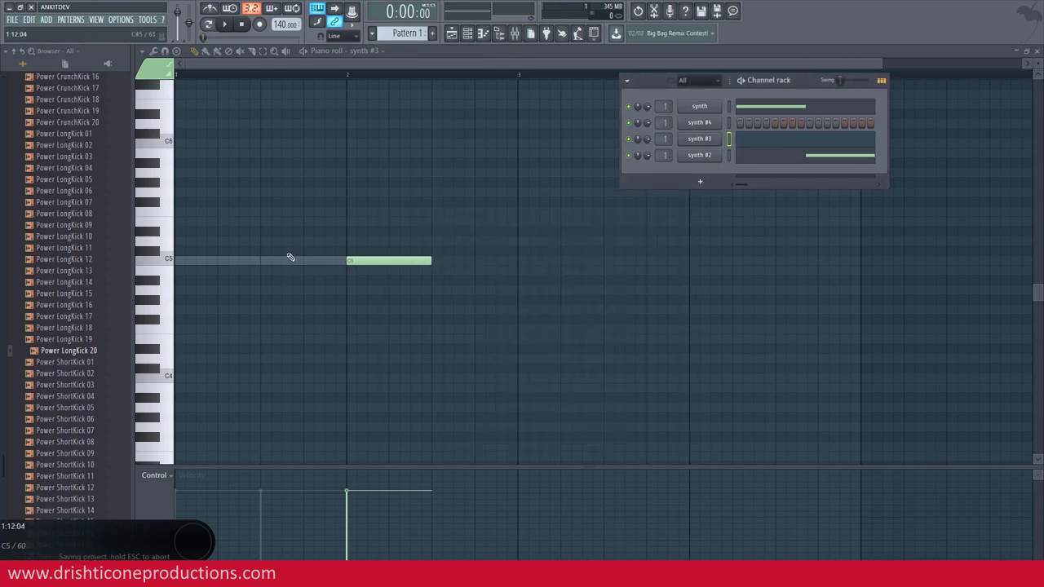
# Check the ghost channels option among the piano roll's helper settings, leaving the options unchanged.
pyautogui.click(141, 52)
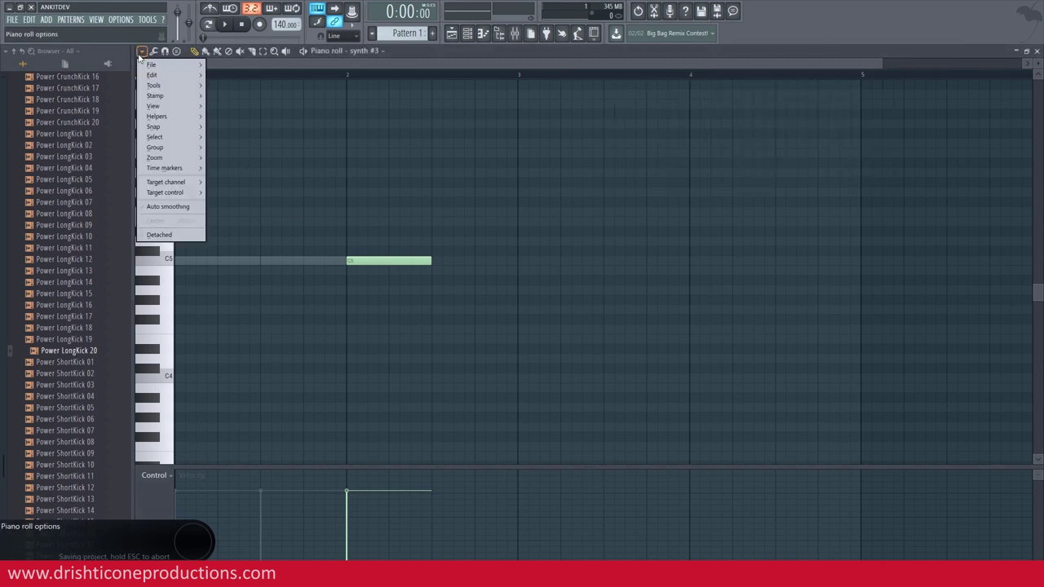
pyautogui.moveTo(191, 118)
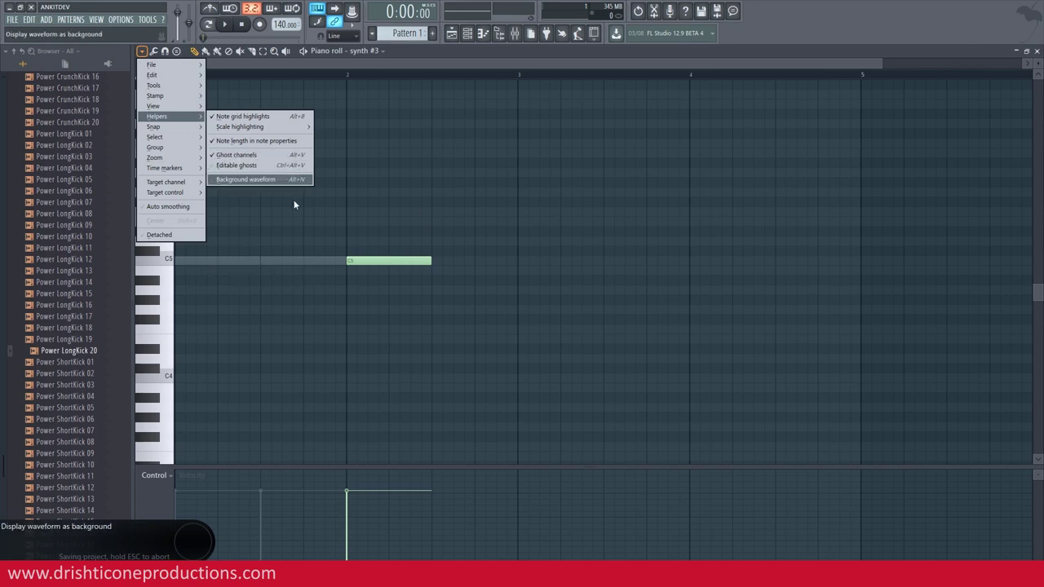
pyautogui.click(342, 60)
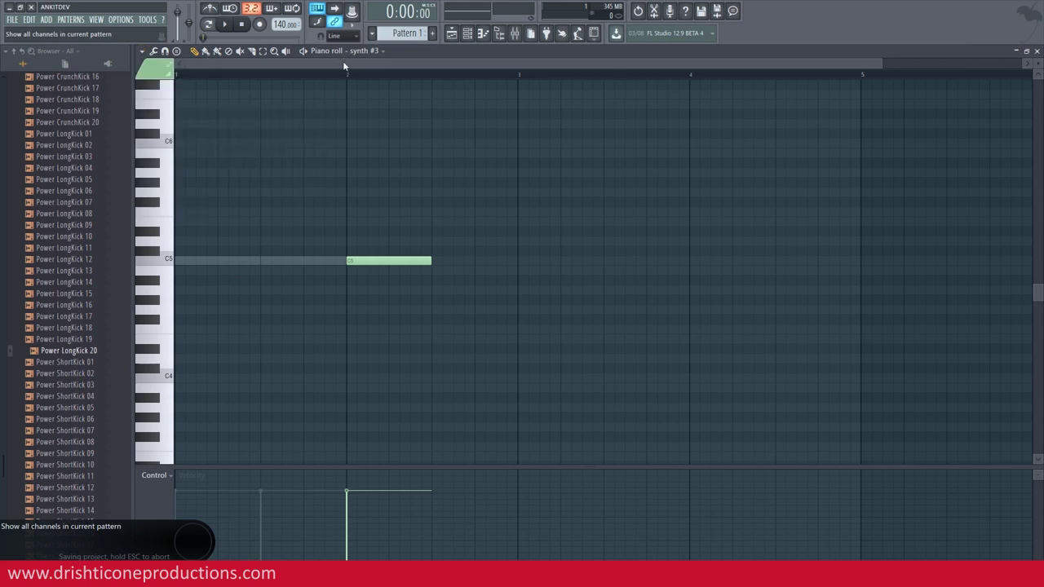
# Draw a half-bar C5 note in the second half of bar 2 in synth #4's piano roll and return to the playlist.
pyautogui.click(474, 35)
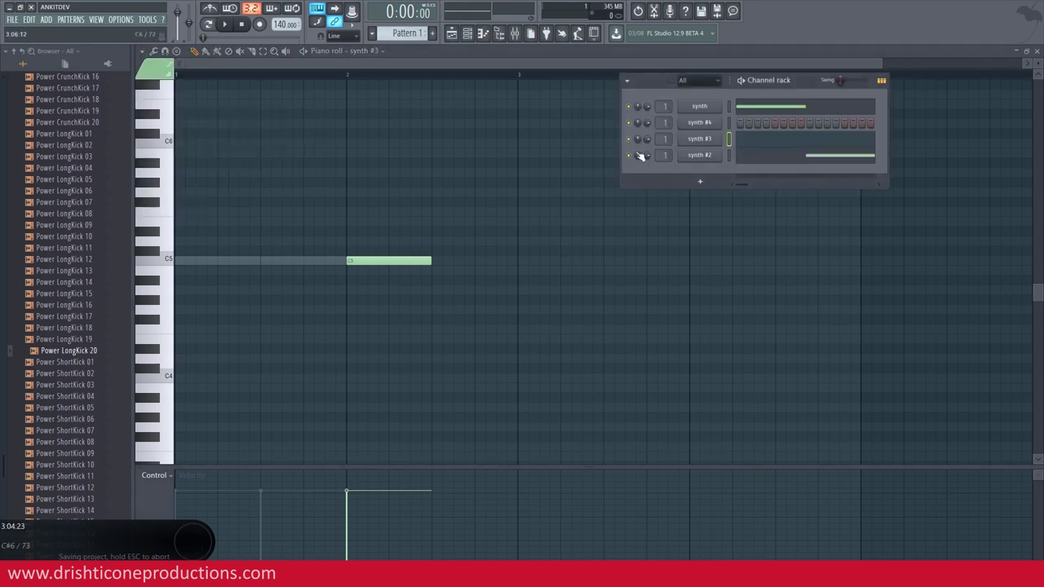
pyautogui.rightClick(712, 126)
pyautogui.click(732, 131)
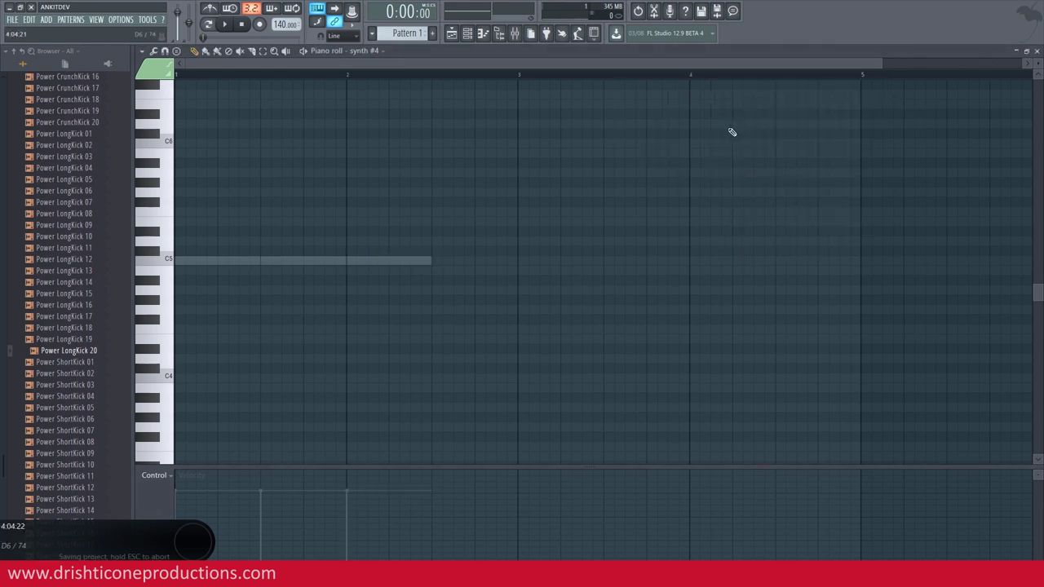
pyautogui.click(435, 262)
pyautogui.click(451, 32)
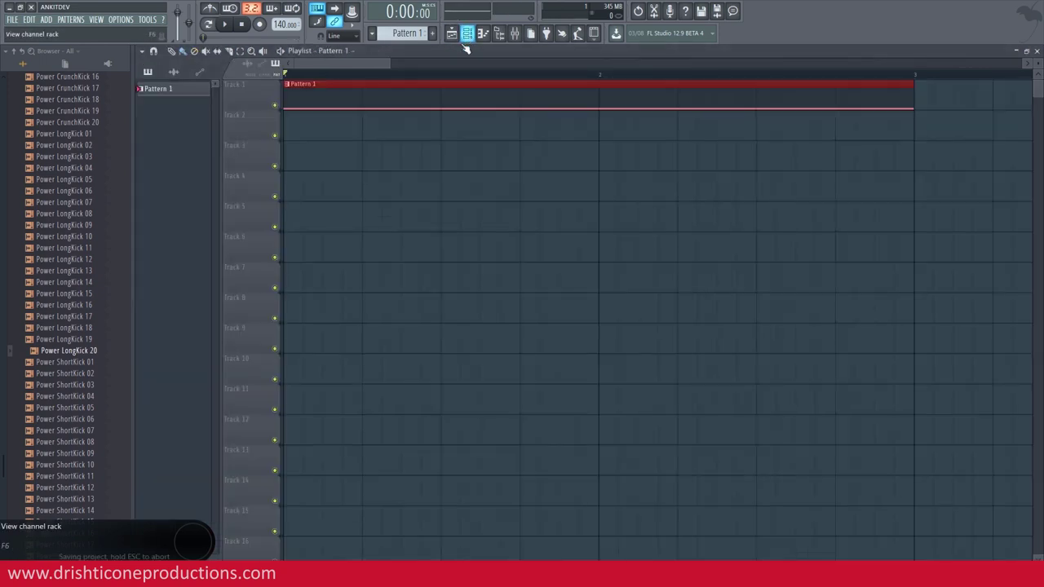
# Play Pattern 1 and widen the channel rack until all four channels' notes fit, moving it over the middle of the playlist.
pyautogui.click(304, 75)
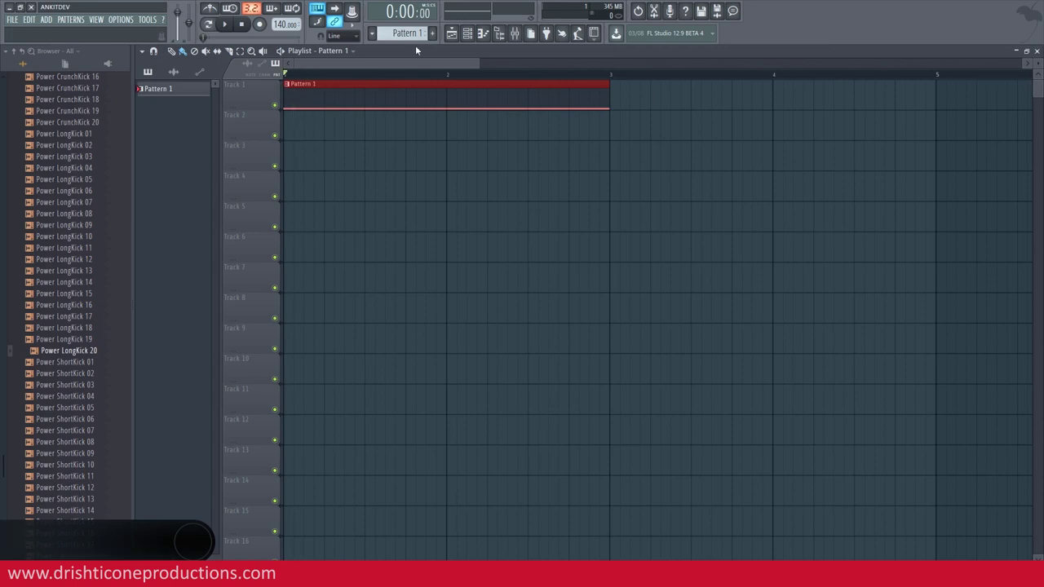
pyautogui.click(467, 33)
pyautogui.press('space')
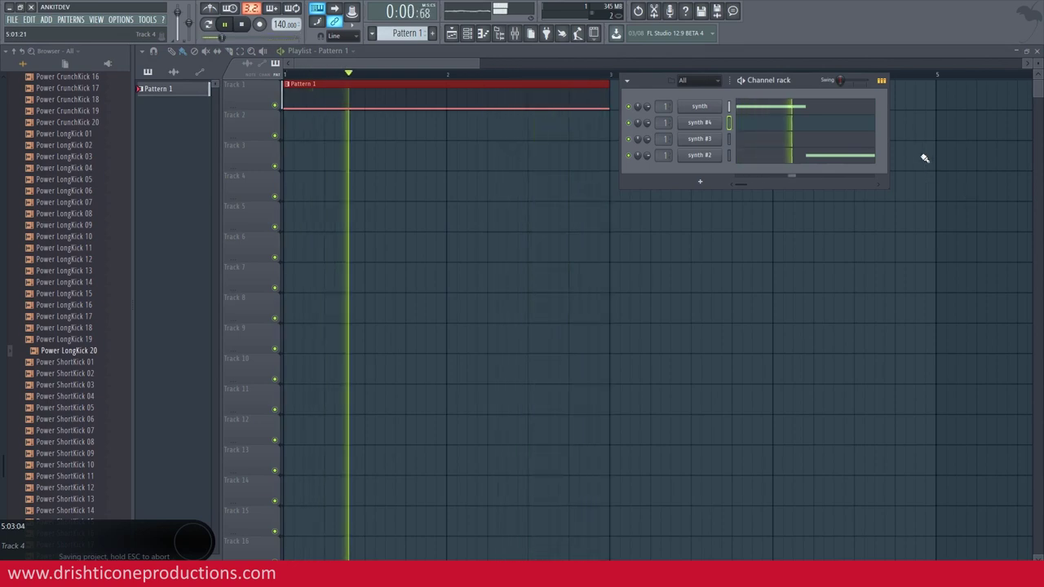
pyautogui.moveTo(889, 139); pyautogui.dragTo(1026, 139)
pyautogui.moveTo(893, 80); pyautogui.dragTo(670, 167)
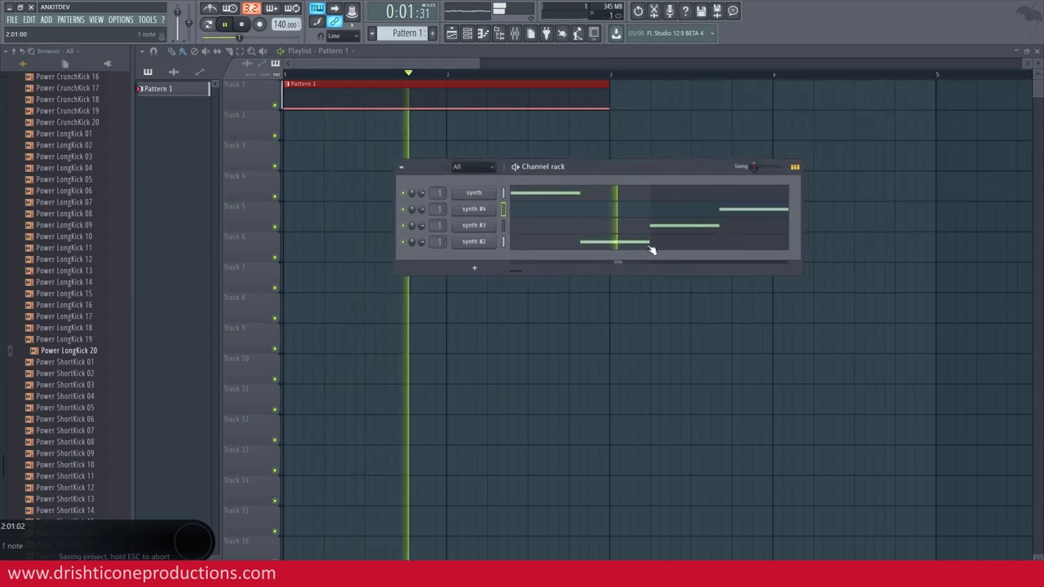
pyautogui.press('space')
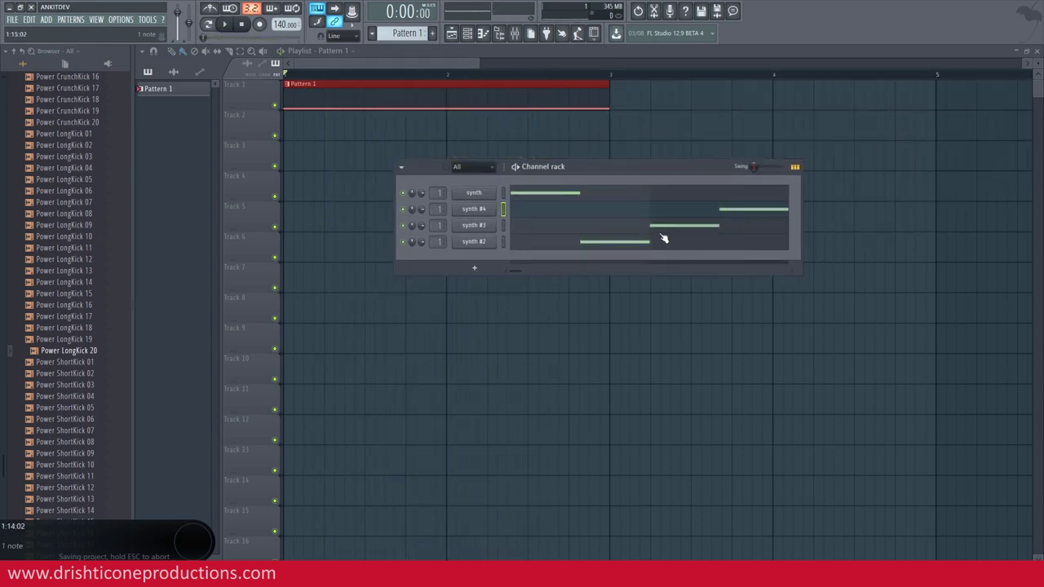
# Set the volume LFO speed of the synth #2 channel to 2 steps and play the pattern to check it.
pyautogui.click(483, 243)
pyautogui.click(426, 217)
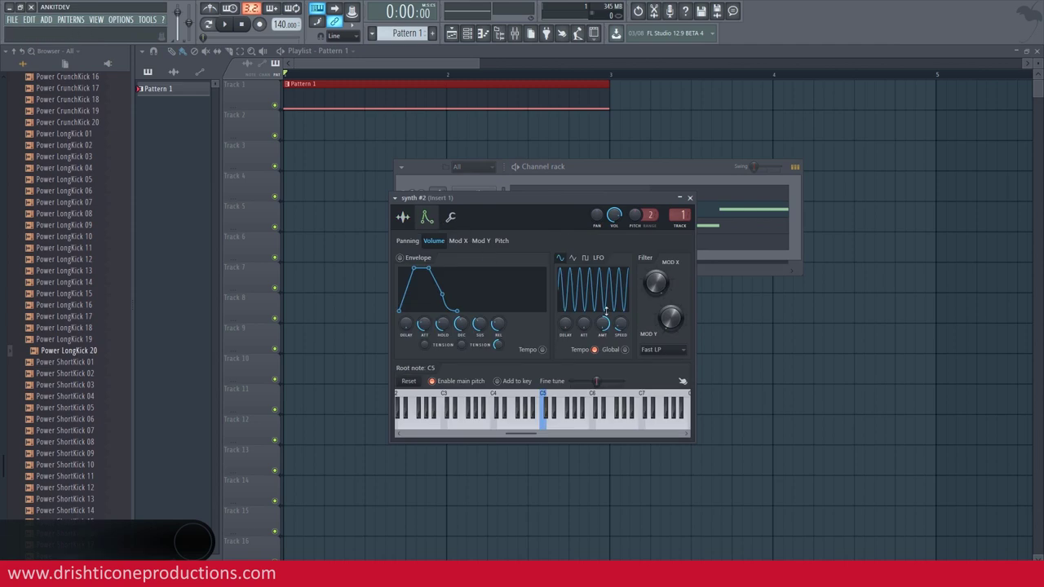
pyautogui.rightClick(620, 324)
pyautogui.moveTo(670, 339)
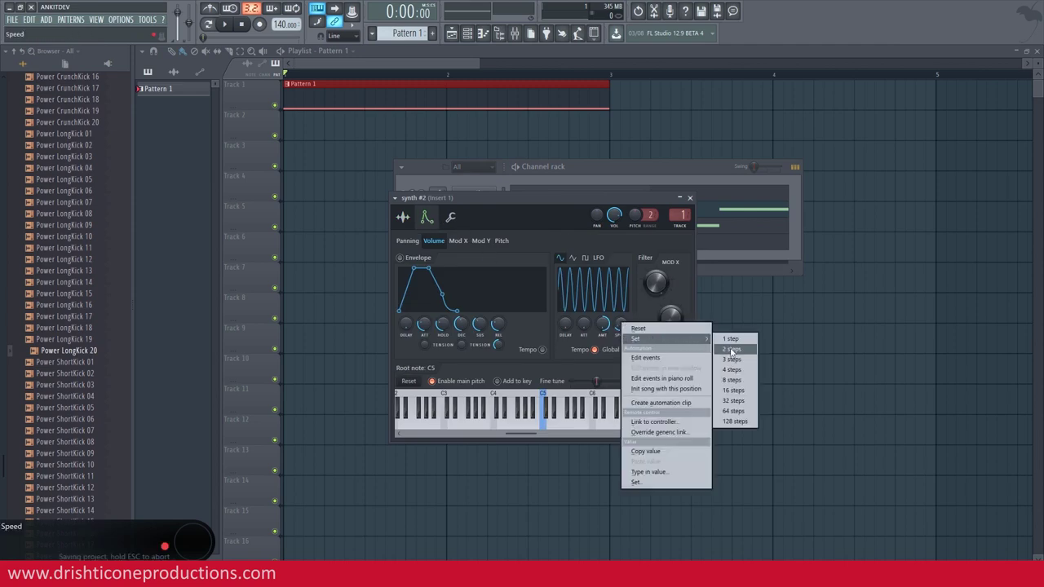
pyautogui.click(731, 351)
pyautogui.click(690, 197)
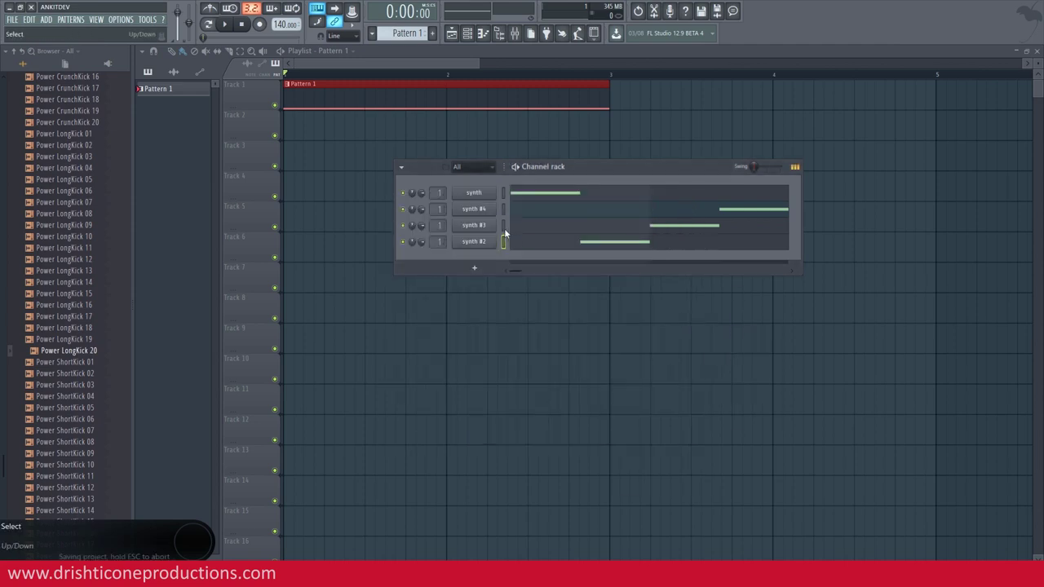
pyautogui.press('space')
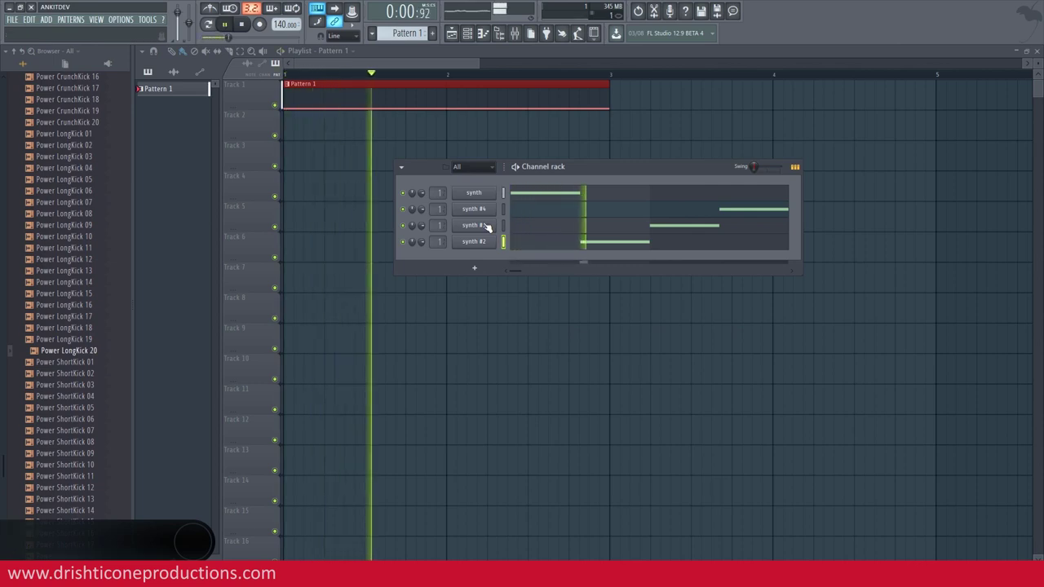
pyautogui.press('space')
# Set the volume LFO speed of the synth #3 channel to 2 steps and close its window.
pyautogui.click(487, 225)
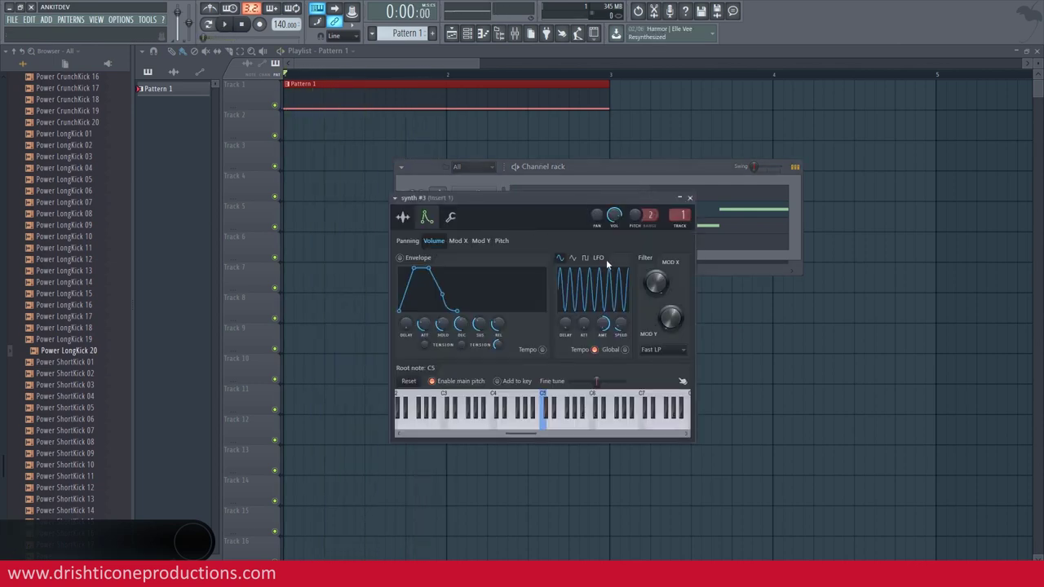
pyautogui.rightClick(621, 326)
pyautogui.moveTo(650, 338)
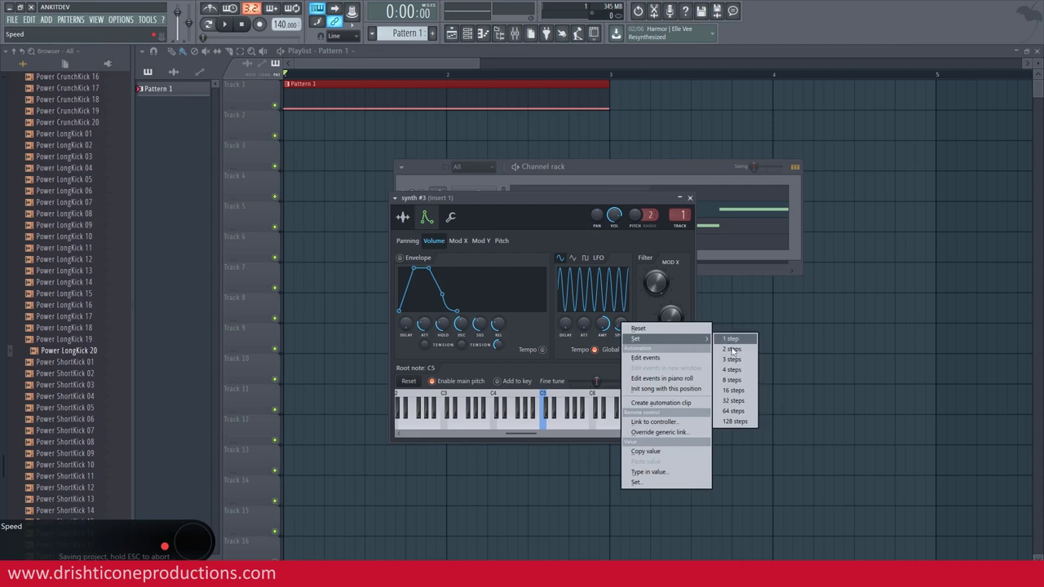
pyautogui.click(732, 349)
pyautogui.click(690, 197)
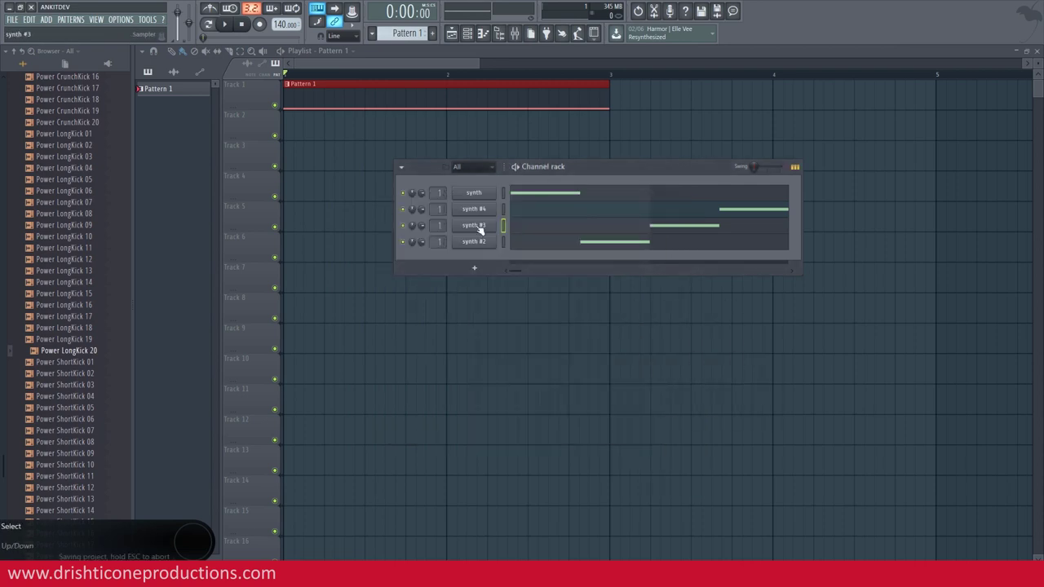
# Set the volume LFO speed of the synth #4 channel to 4 steps and play back the pattern.
pyautogui.click(483, 211)
pyautogui.click(426, 217)
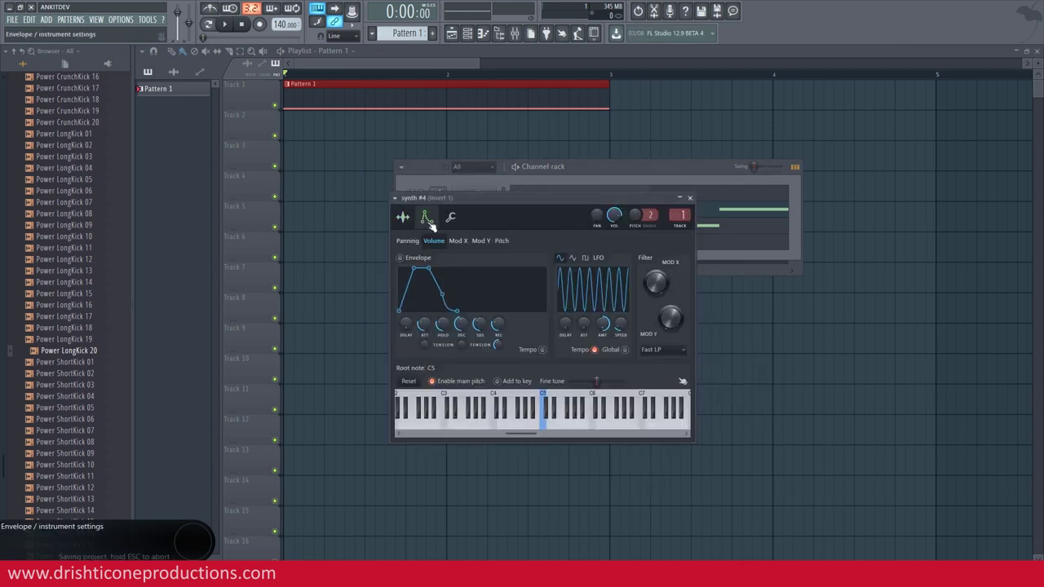
pyautogui.rightClick(622, 326)
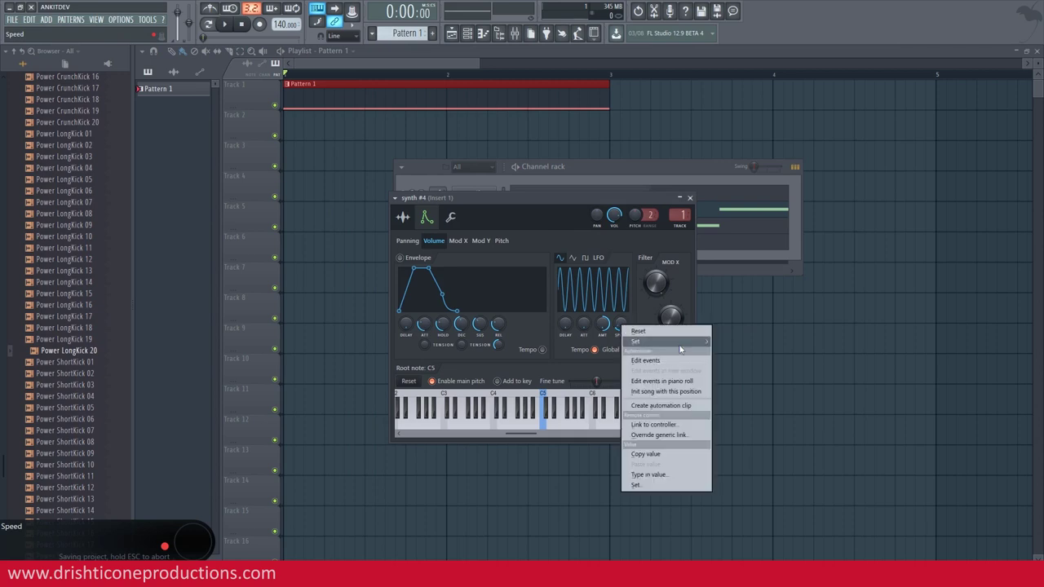
pyautogui.moveTo(636, 341)
pyautogui.click(743, 374)
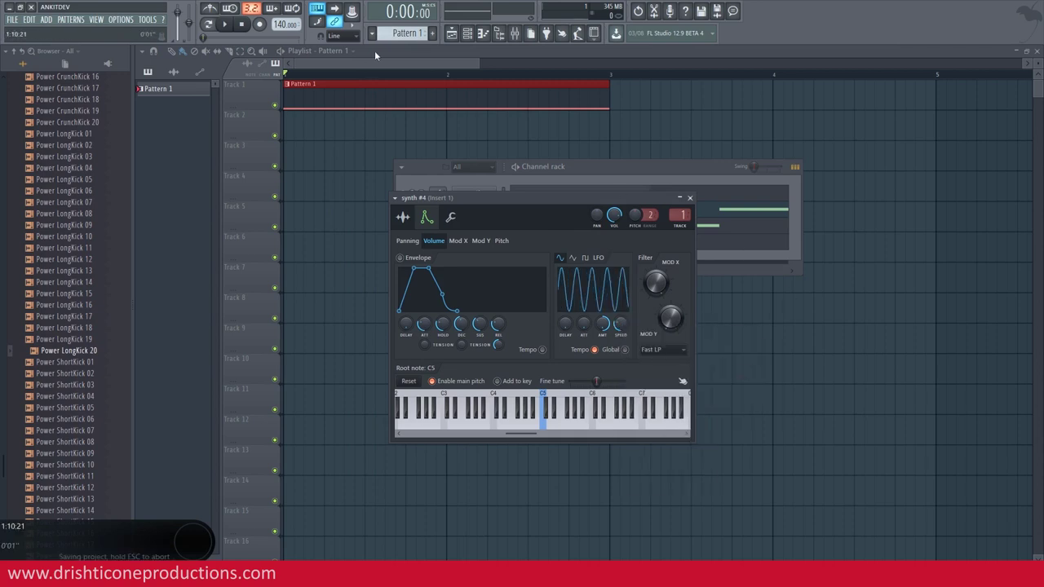
pyautogui.click(689, 198)
pyautogui.press('space')
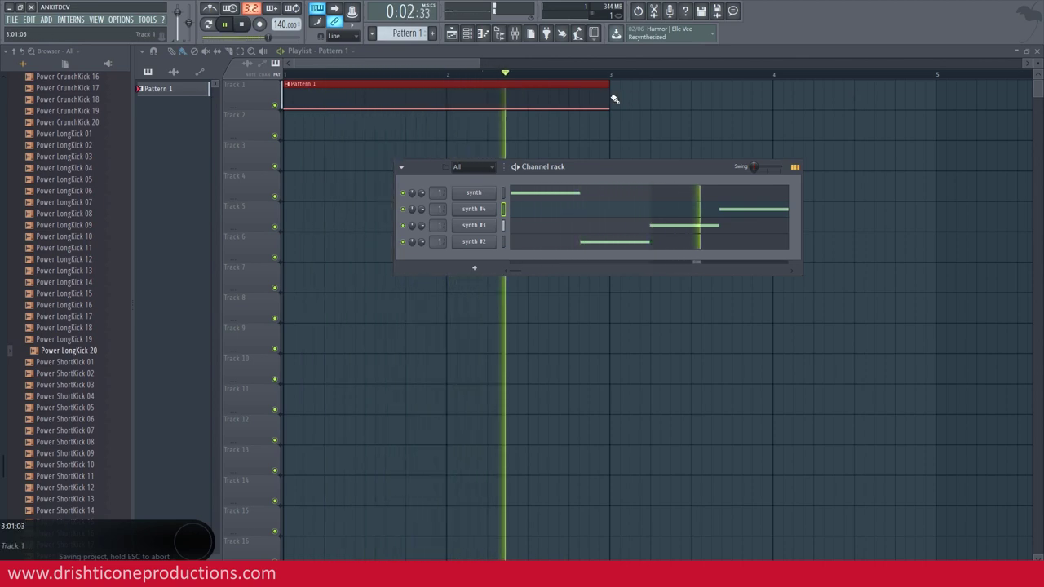
pyautogui.press('space')
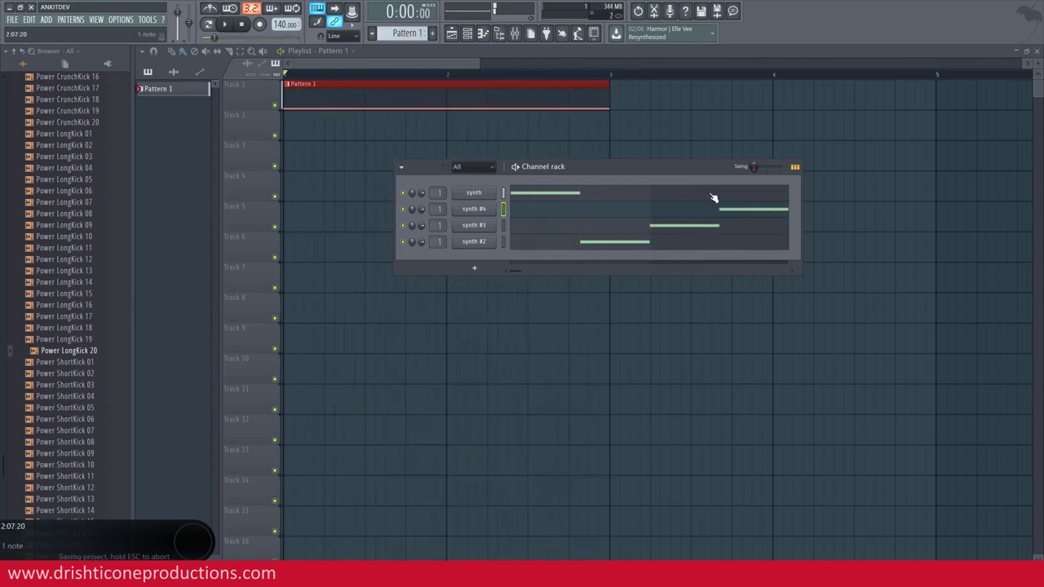
# Place the Grv Kick 17 sample from the Drums pack's Kicks folder at the start of Track 2 and open its channel settings.
pyautogui.scroll(10, 71, 189)
pyautogui.middleClick(72, 188)
pyautogui.scroll(8, 73, 188)
pyautogui.scroll(20, 73, 185)
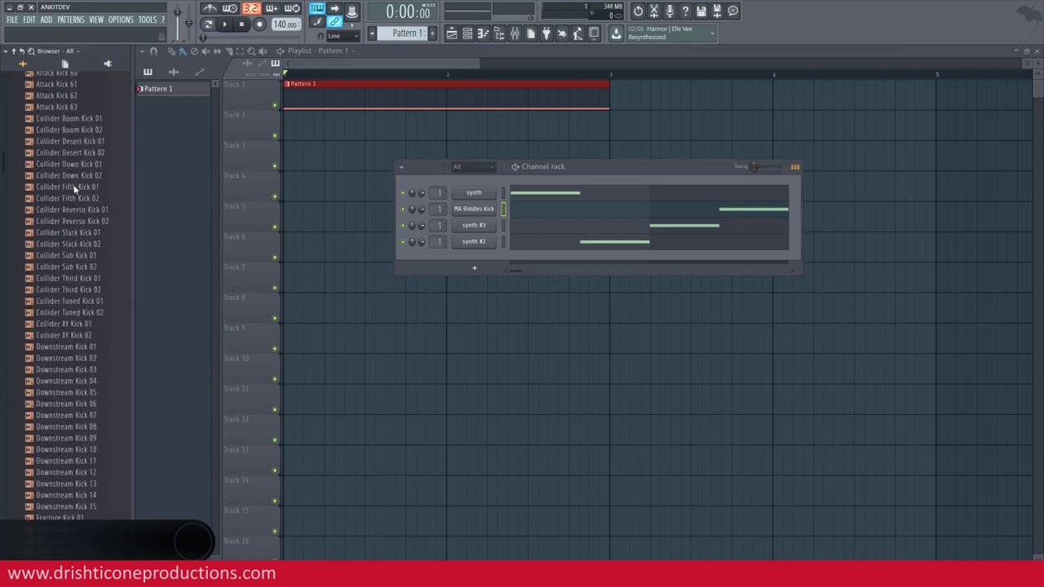
pyautogui.click(36, 283)
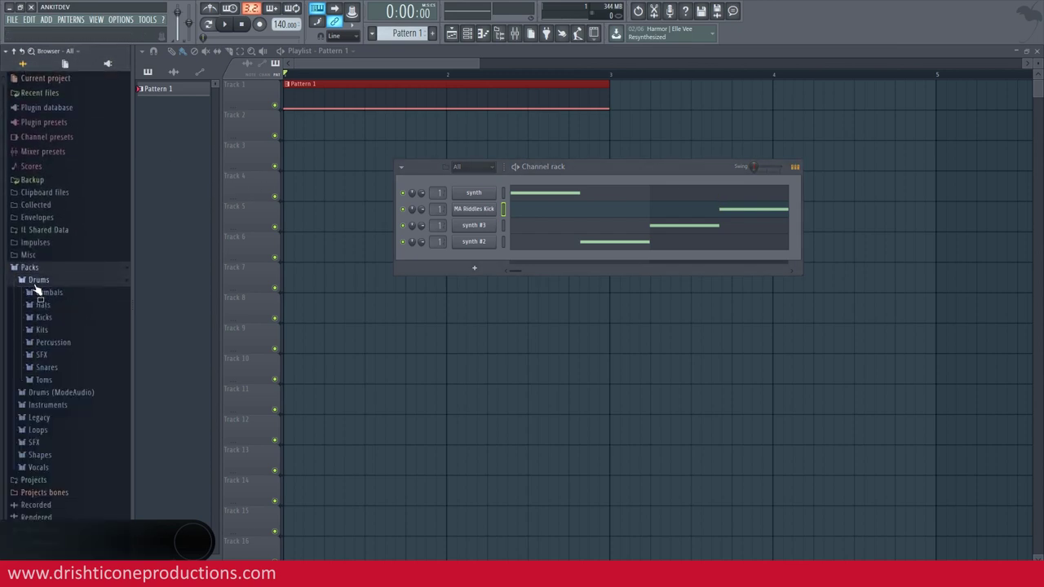
pyautogui.click(57, 318)
pyautogui.scroll(-10, 69, 306)
pyautogui.click(64, 181)
pyautogui.moveTo(53, 169); pyautogui.dragTo(292, 129)
pyautogui.doubleClick(291, 128)
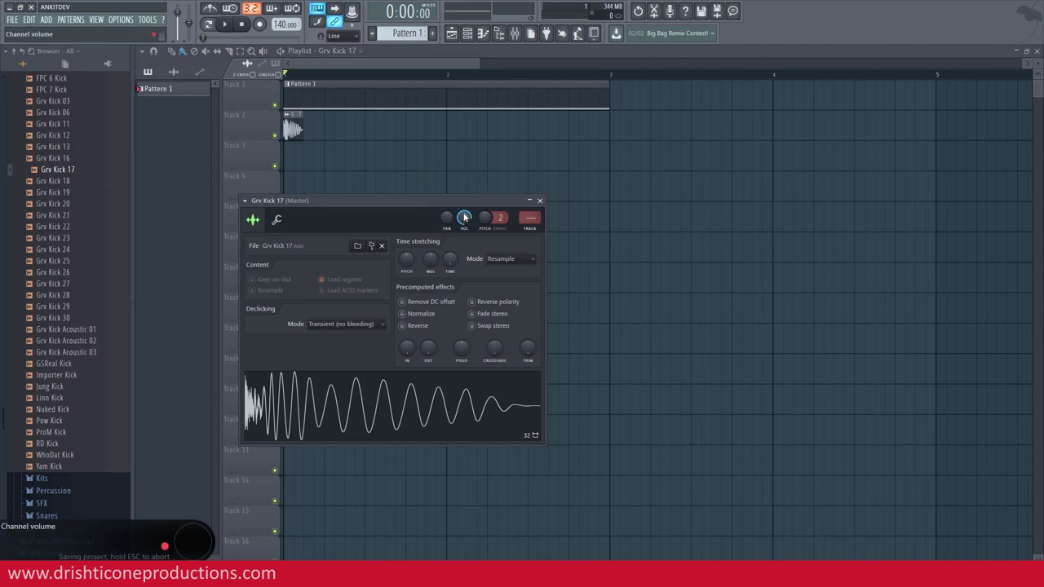
# Audition samples in the Drums pack's Snares folder and place Grv Snareclap 08 near the start of Track 3.
pyautogui.scroll(-5, 74, 375)
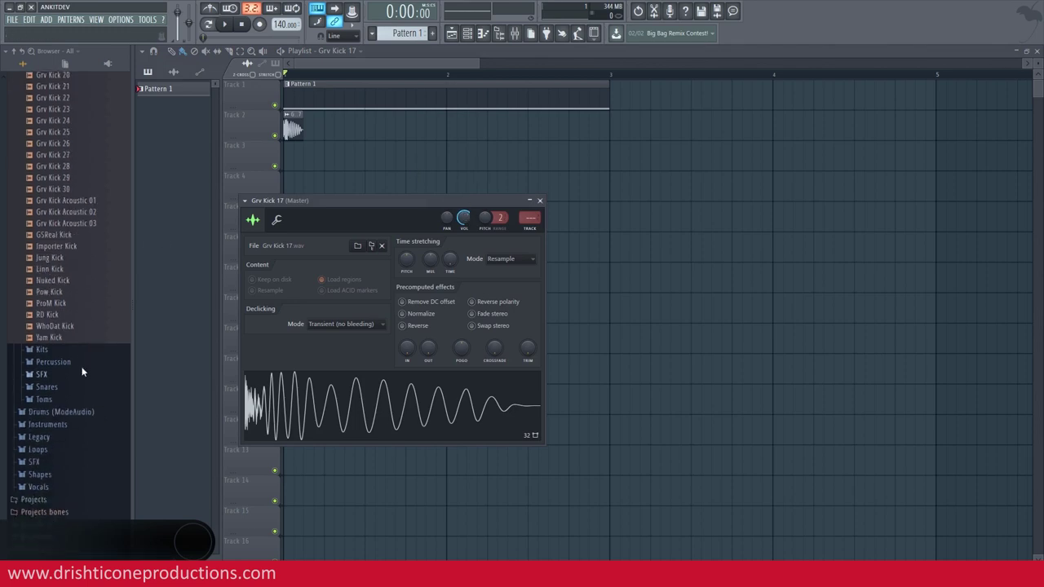
pyautogui.click(52, 358)
pyautogui.scroll(-6, 66, 338)
pyautogui.click(68, 346)
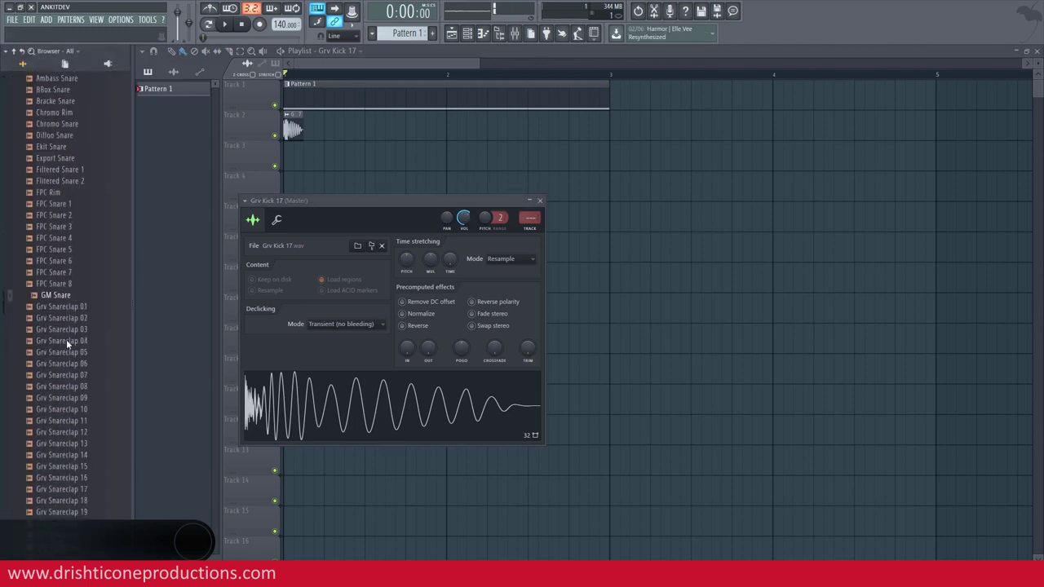
pyautogui.click(77, 292)
pyautogui.click(76, 294)
pyautogui.click(80, 304)
pyautogui.click(81, 293)
pyautogui.moveTo(86, 290); pyautogui.dragTo(329, 153)
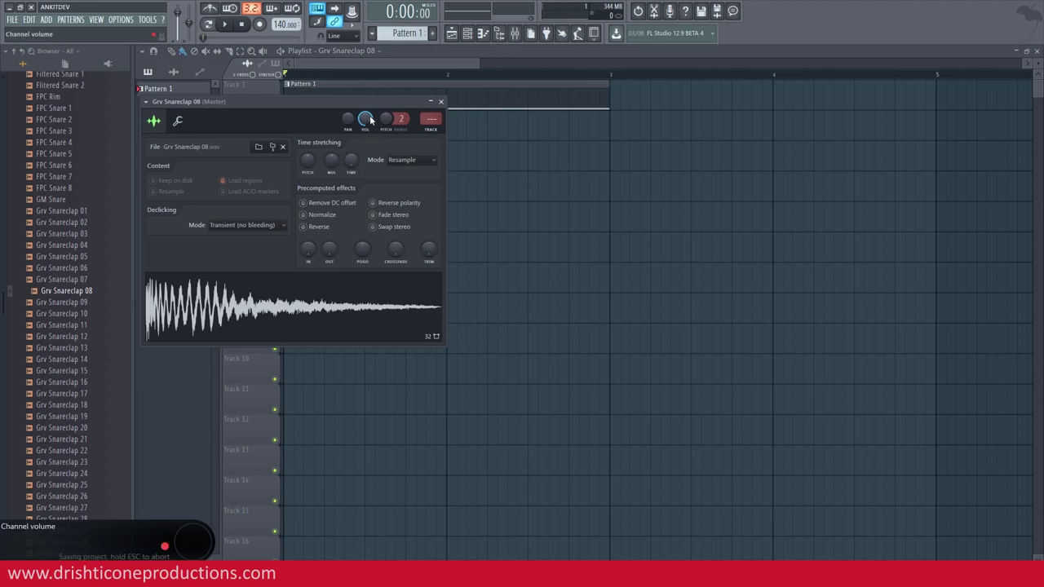
pyautogui.click(440, 101)
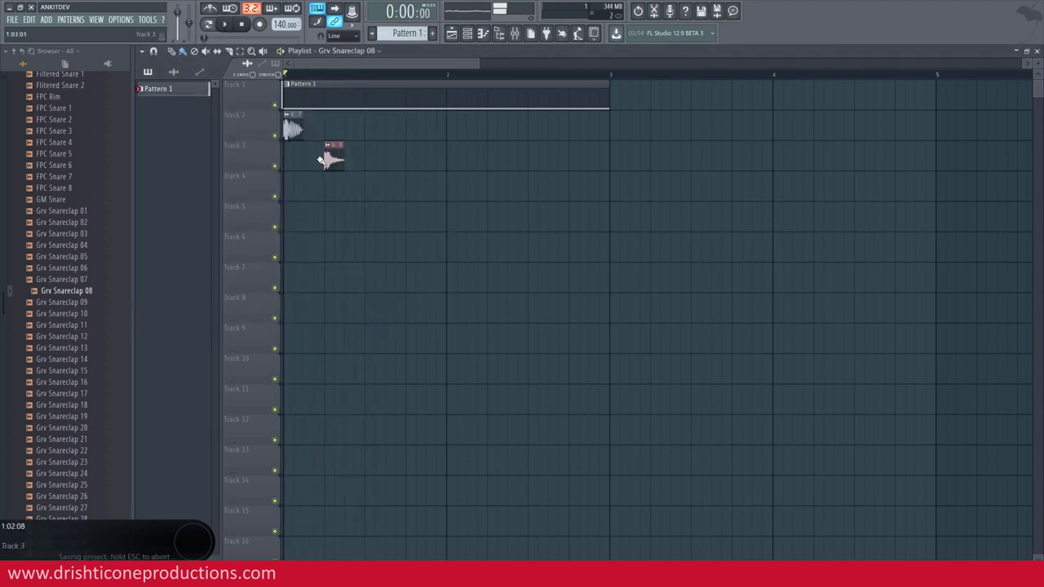
# Reposition the Grv Snareclap 08 clip at beat 3 of bar 1 and lower Grv Kick 17's channel volume to about 55%.
pyautogui.rightClick(334, 153)
pyautogui.click(377, 156)
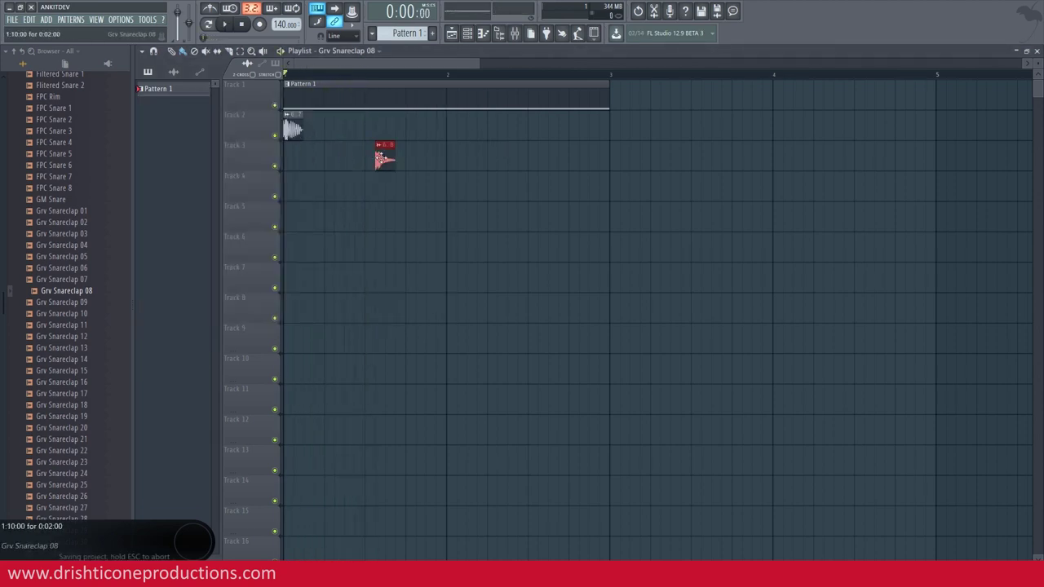
pyautogui.click(373, 155)
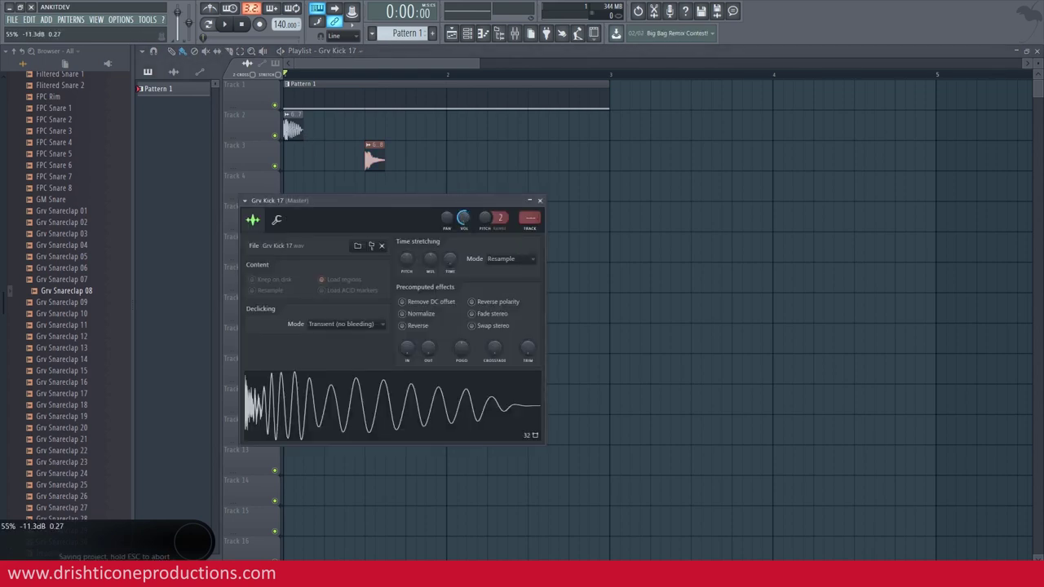
pyautogui.press('space')
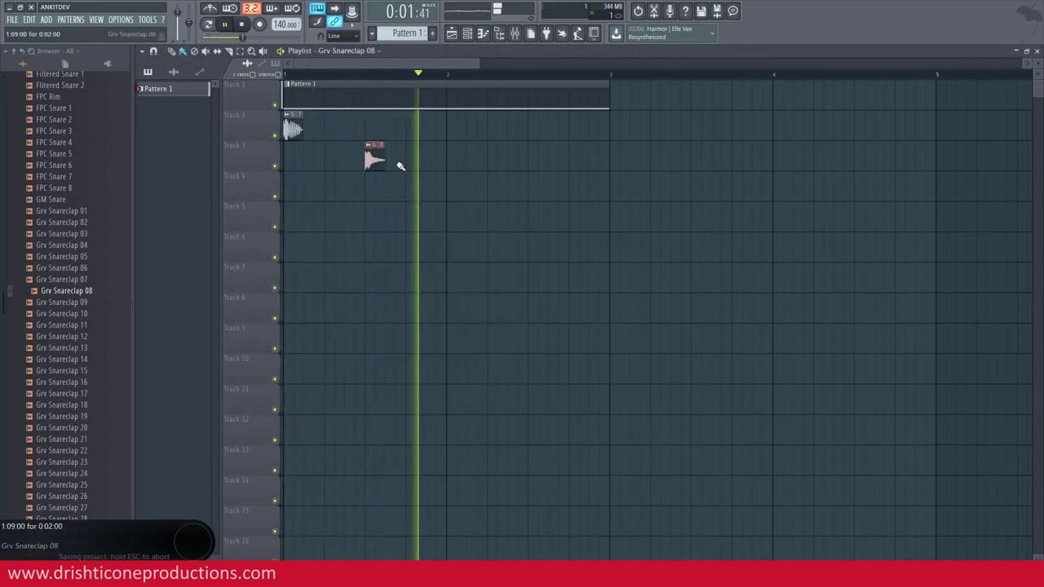
# Add a snareclap clip at beat 3 and a kick clip at beat 4 of bar 2, and play the loop.
pyautogui.click(534, 159)
pyautogui.press('space')
pyautogui.click(575, 128)
pyautogui.moveTo(535, 157)
pyautogui.mouseDown()
pyautogui.moveTo(550, 184)
pyautogui.moveTo(531, 153)
pyautogui.moveTo(542, 154)
pyautogui.mouseUp()
pyautogui.press('space')
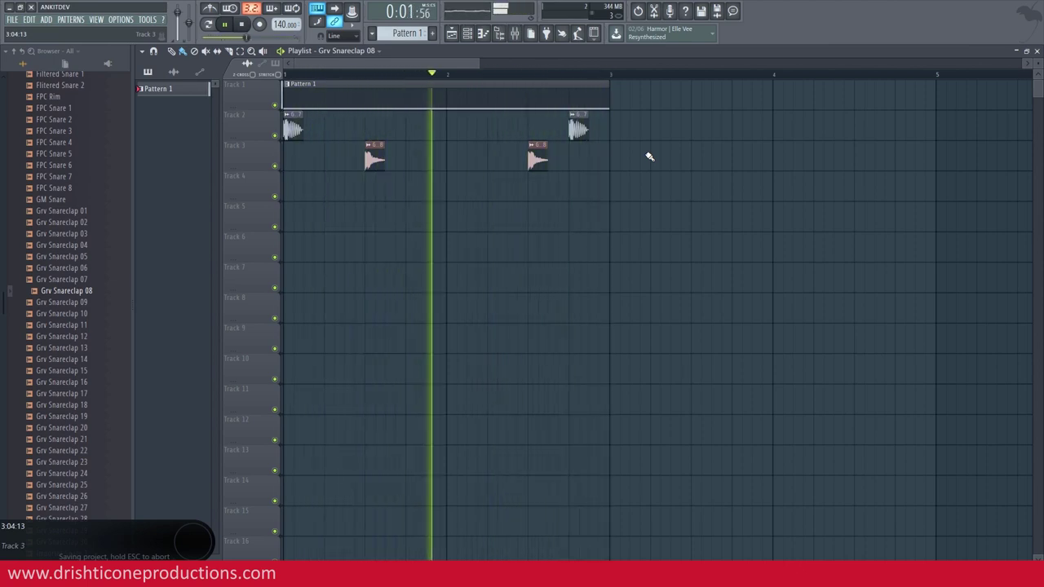
pyautogui.press('space')
# Delete all kick and snareclap clips and the Pattern 1 clip from the playlist.
pyautogui.rightClick(584, 132)
pyautogui.rightClick(538, 157)
pyautogui.rightClick(375, 156)
pyautogui.rightClick(294, 130)
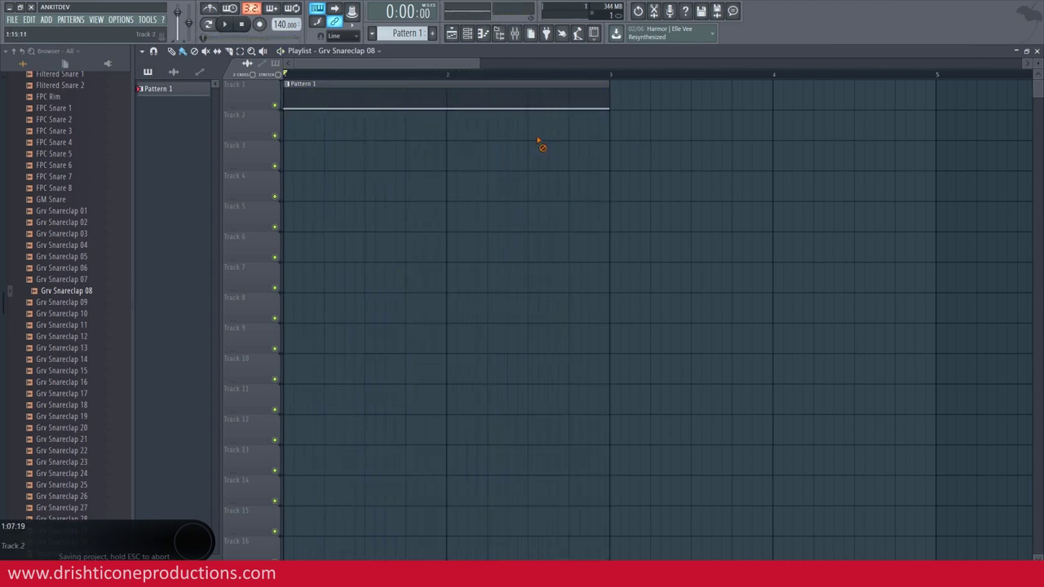
pyautogui.rightClick(571, 98)
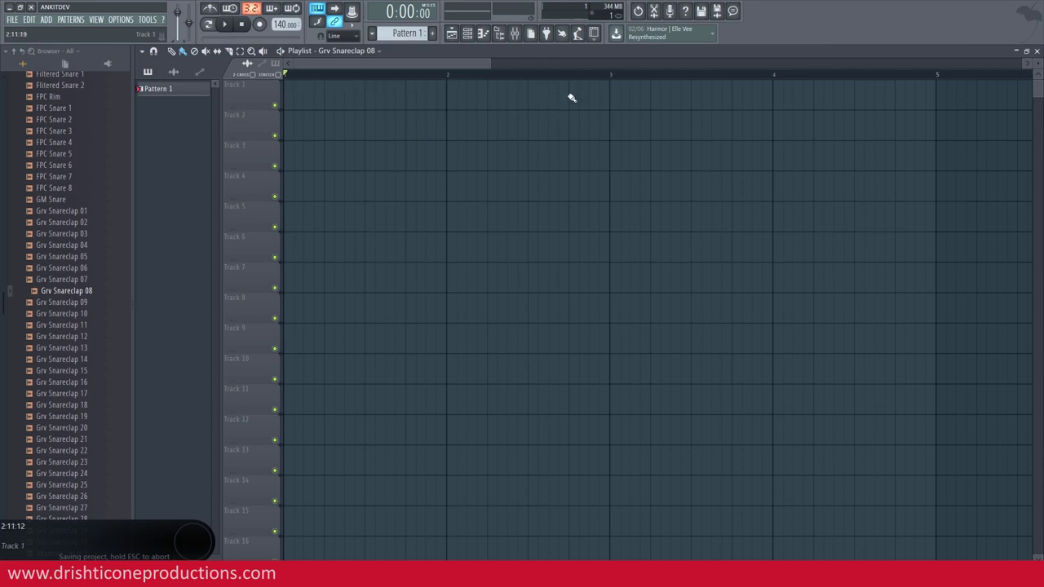
# Bring up the Channel rack and set its channel filter to All.
pyautogui.click(478, 33)
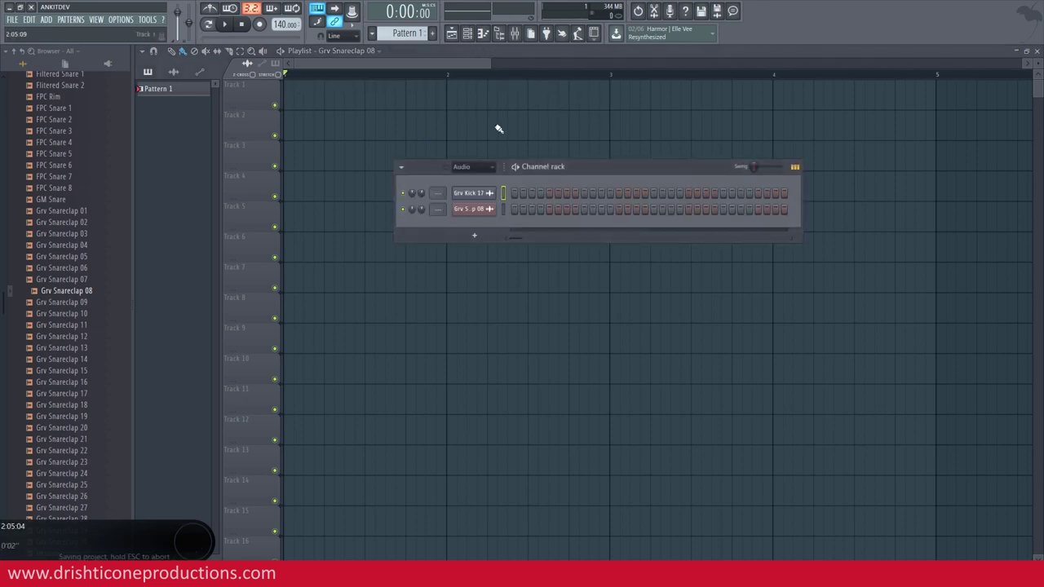
pyautogui.click(493, 168)
pyautogui.click(483, 177)
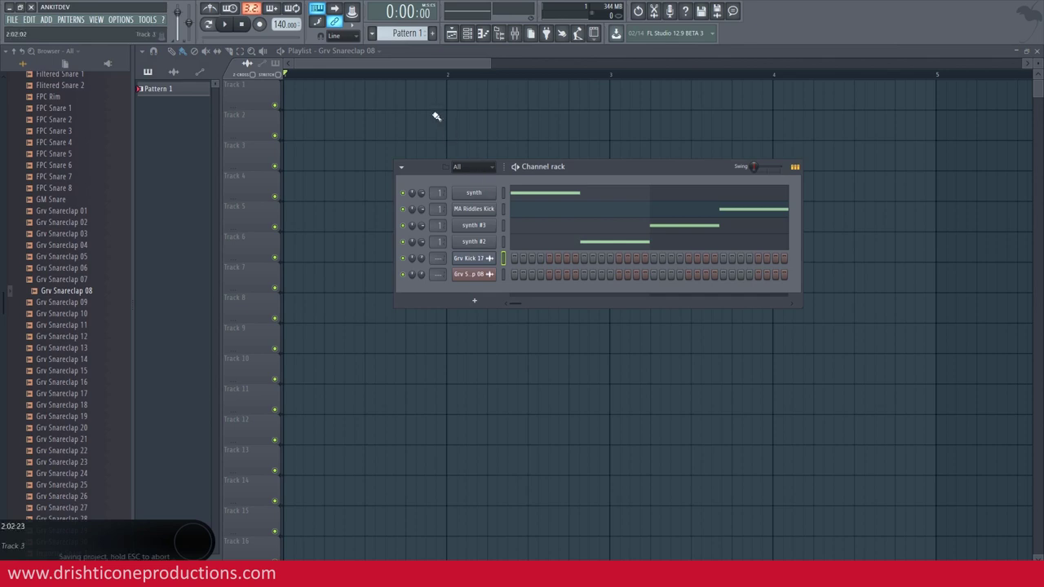
# Save the current project and start a new one.
pyautogui.hotkey('ctrl', 's')
pyautogui.click(12, 19)
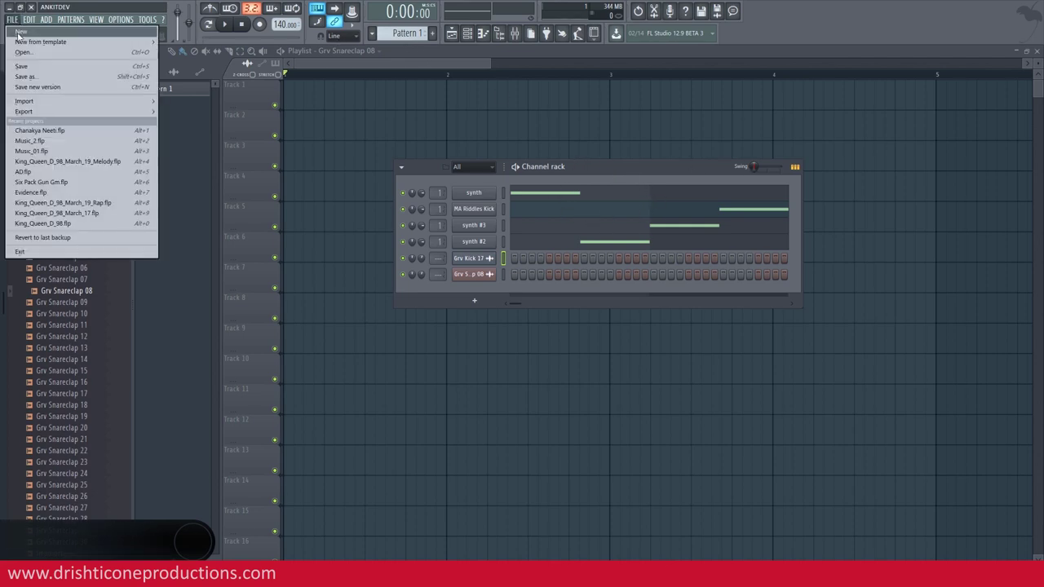
pyautogui.click(25, 40)
pyautogui.click(534, 318)
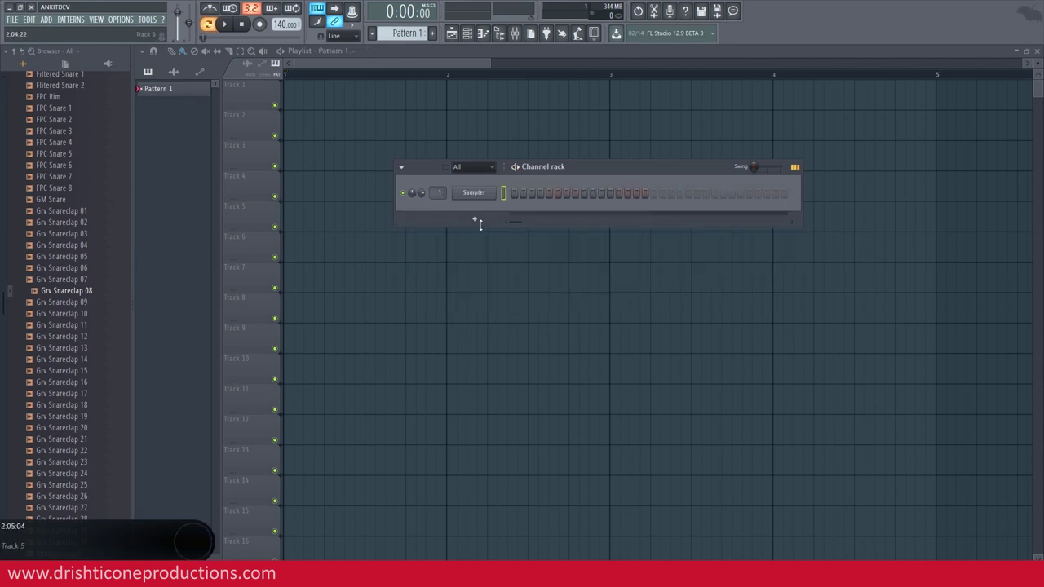
# Add a Massive channel to the Channel rack and move its plugin window clear of the browser and playlist track names.
pyautogui.click(477, 220)
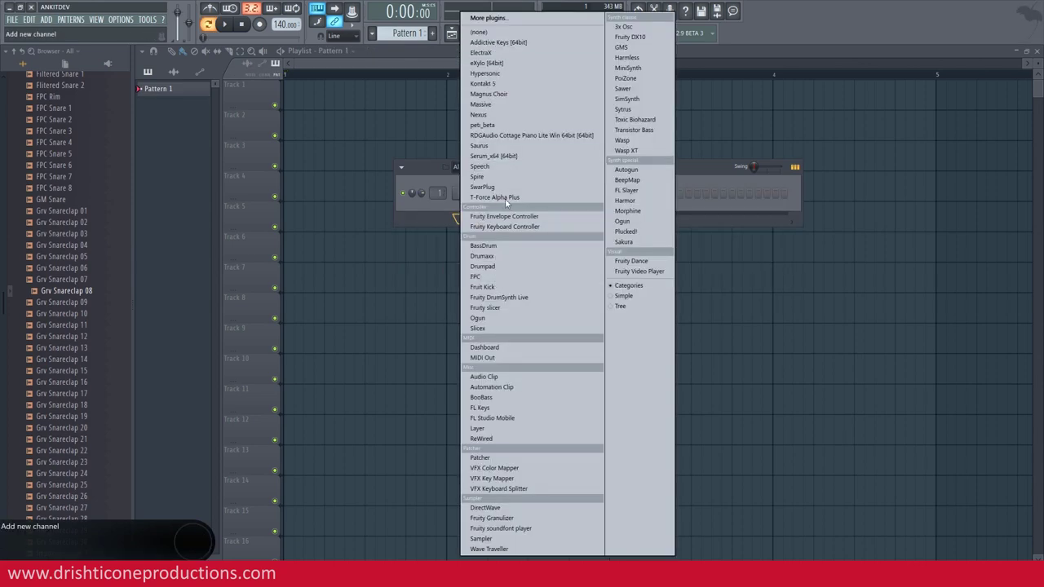
pyautogui.click(488, 105)
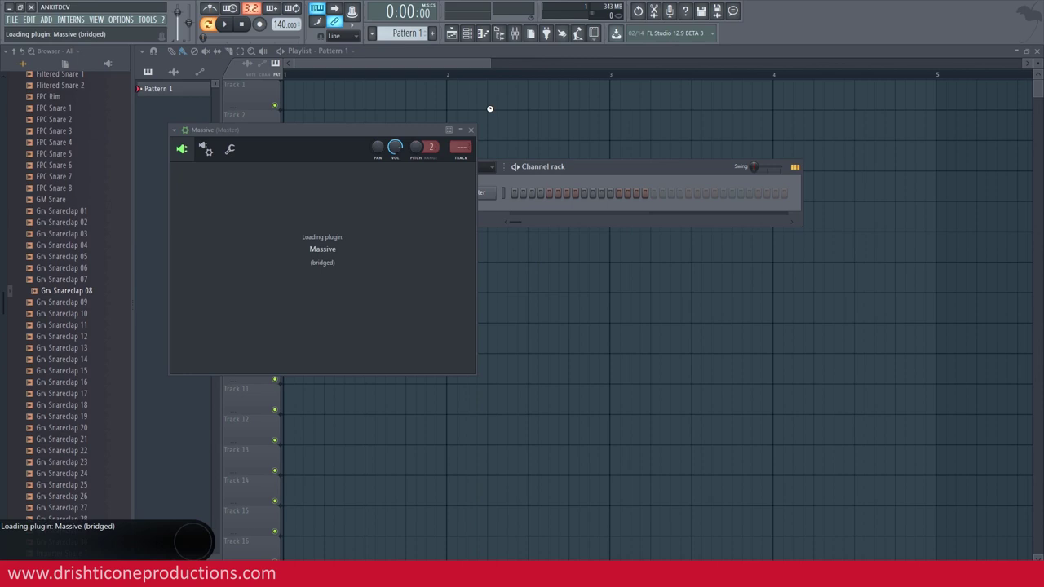
pyautogui.moveTo(416, 131); pyautogui.dragTo(536, 94)
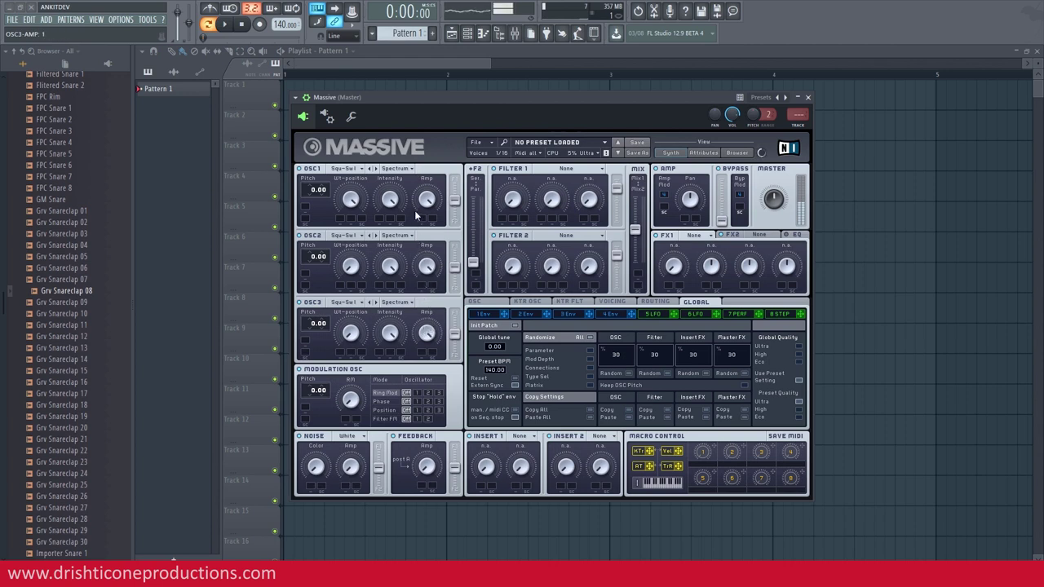
# Set Massive's Filter 1 to Daft with the serial/parallel fader at the Ser. end, and adjust its cutoff and resonance.
pyautogui.moveTo(473, 259); pyautogui.dragTo(474, 217)
pyautogui.click(566, 169)
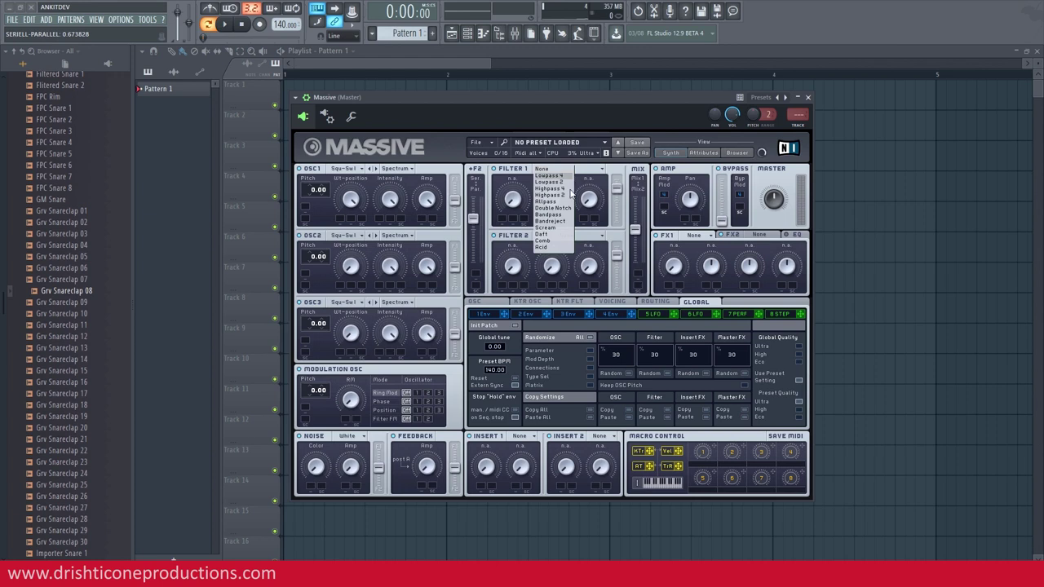
pyautogui.click(542, 234)
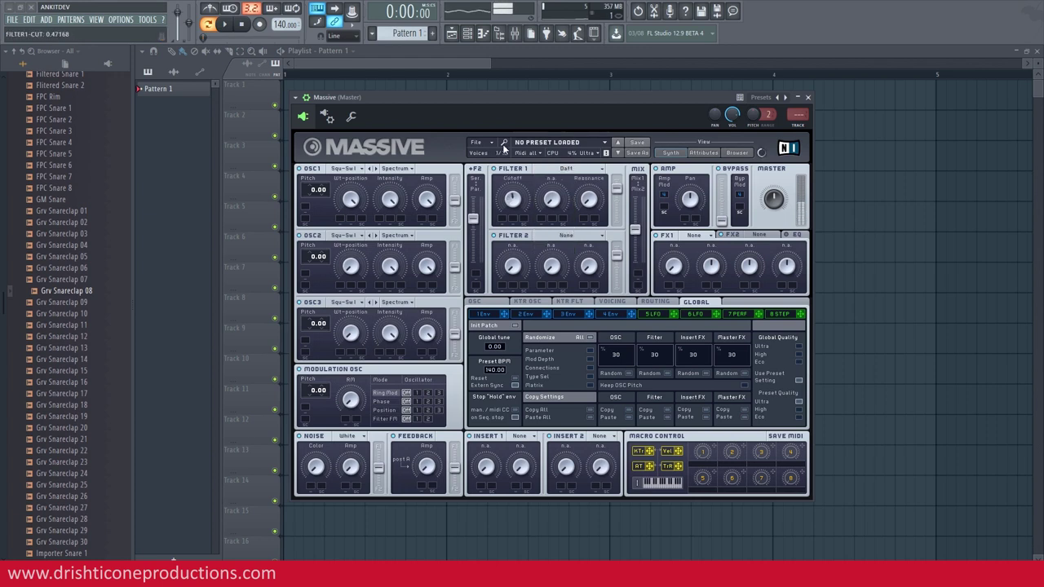
pyautogui.moveTo(473, 218); pyautogui.dragTo(516, 186)
pyautogui.moveTo(589, 197); pyautogui.dragTo(576, 161)
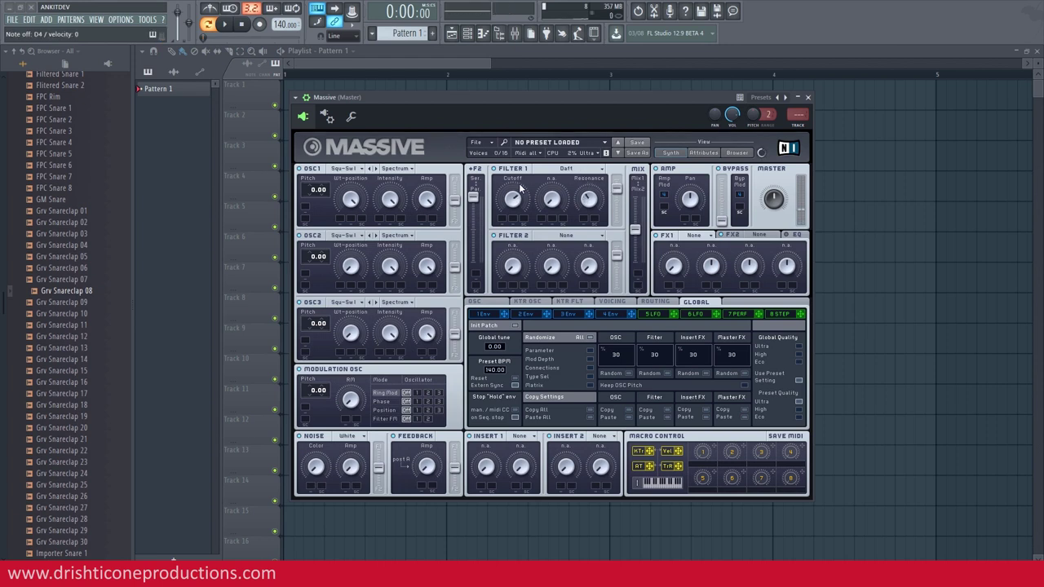
# Set the second curve of LFO 5 to a triangle and assign the LFO to Filter 1's cutoff.
pyautogui.click(653, 314)
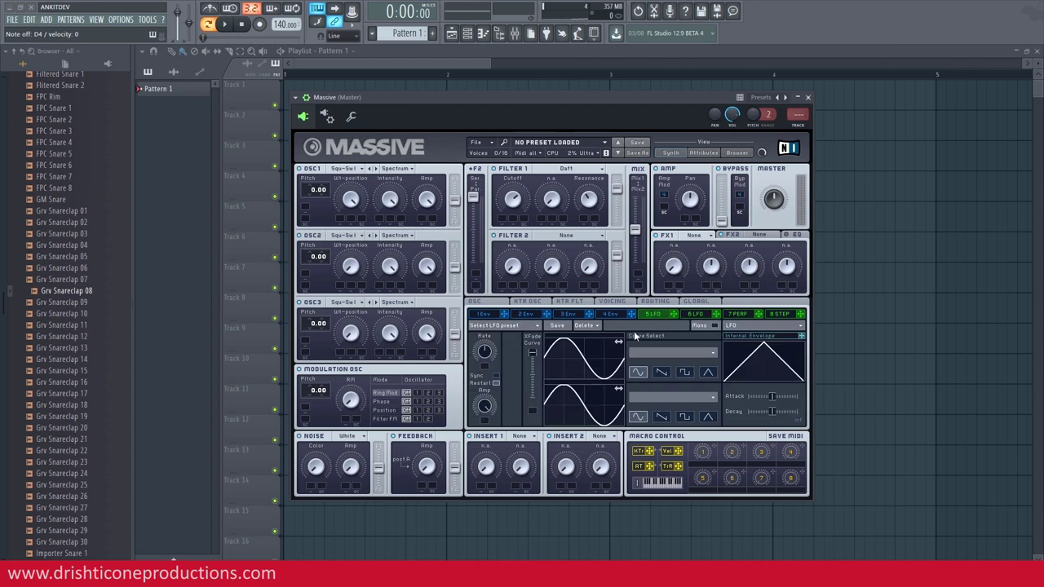
pyautogui.click(707, 416)
pyautogui.moveTo(674, 315); pyautogui.dragTo(503, 220)
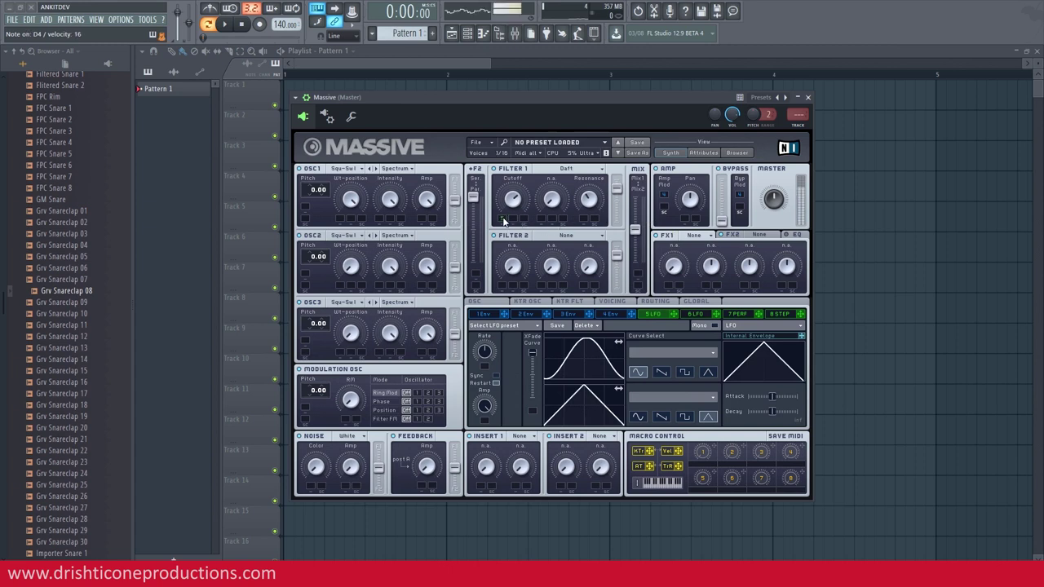
# Turn on Sync for LFO 5 and raise its modulation range on Filter 1's cutoff.
pyautogui.click(496, 376)
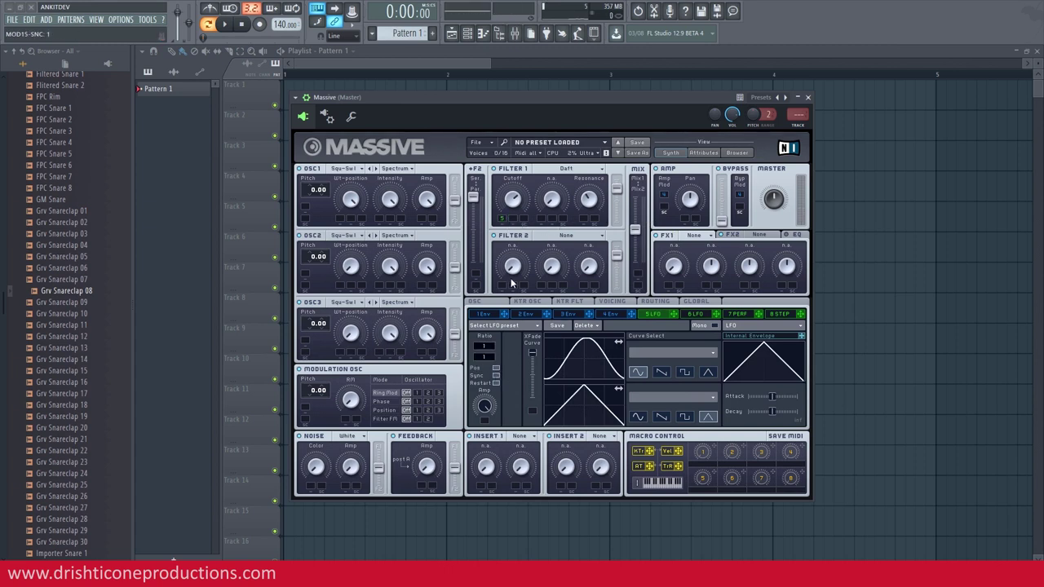
pyautogui.moveTo(501, 221); pyautogui.dragTo(501, 210)
pyautogui.scroll(1, 489, 359)
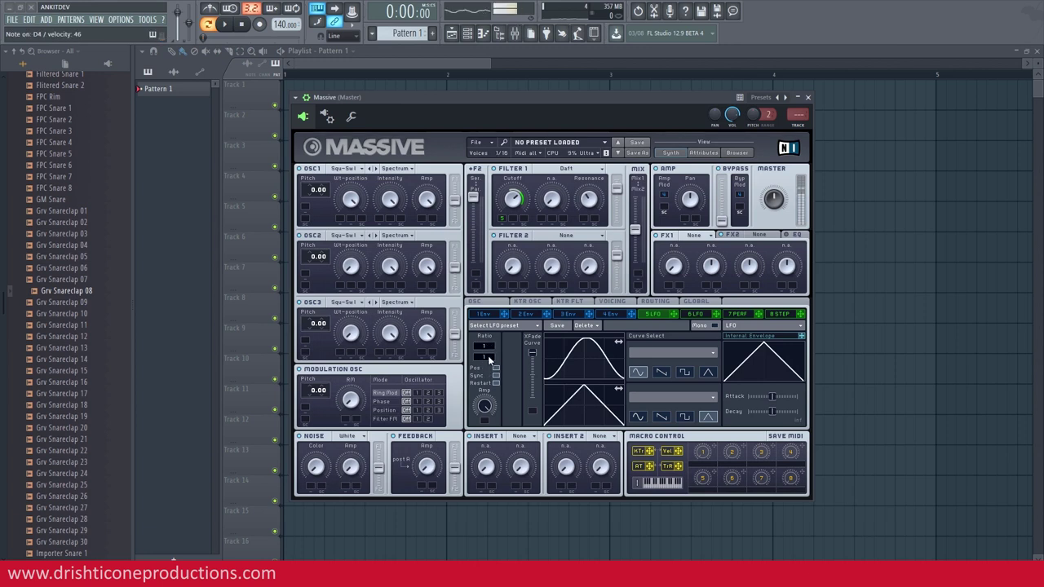
# Set LFO 5's sync ratio to 1/8 and close the Massive window.
pyautogui.moveTo(489, 358); pyautogui.dragTo(490, 357)
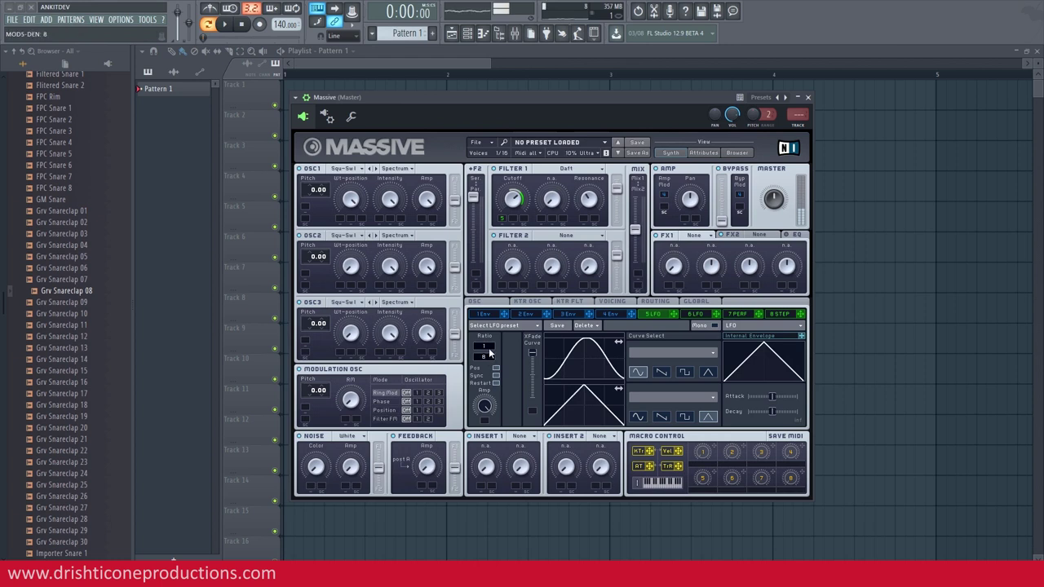
pyautogui.moveTo(489, 350); pyautogui.dragTo(490, 343)
pyautogui.moveTo(487, 360); pyautogui.dragTo(488, 369)
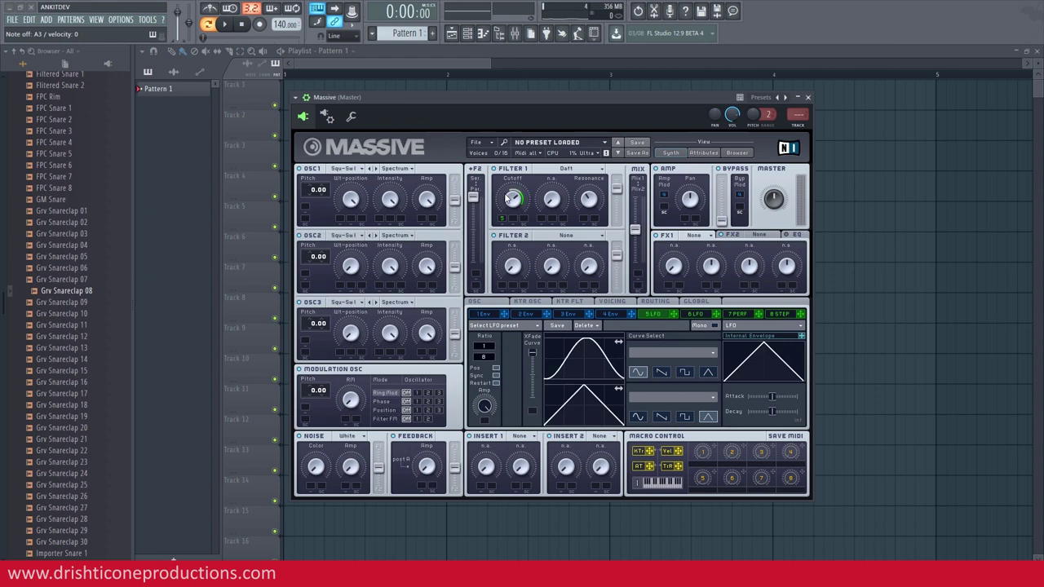
pyautogui.click(807, 97)
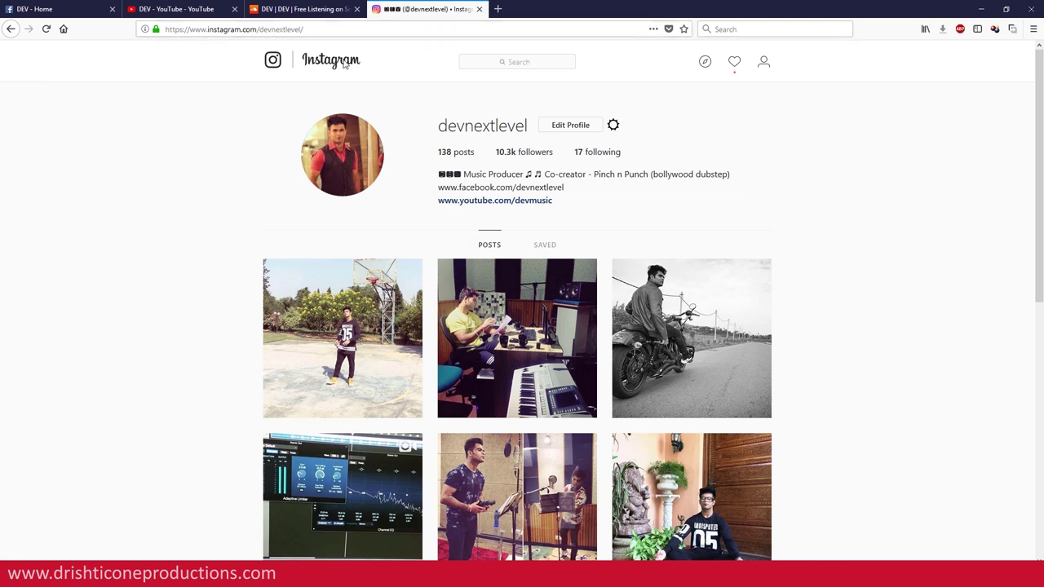
# View the artist's SoundCloud, YouTube and Facebook pages in the browser, and return to FL Studio.
pyautogui.click(302, 9)
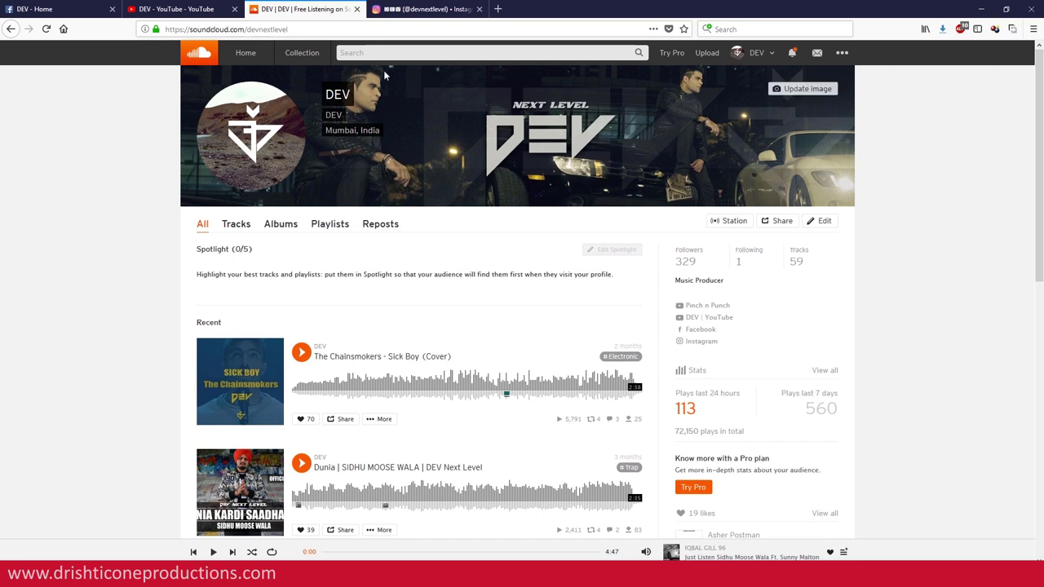
pyautogui.click(189, 7)
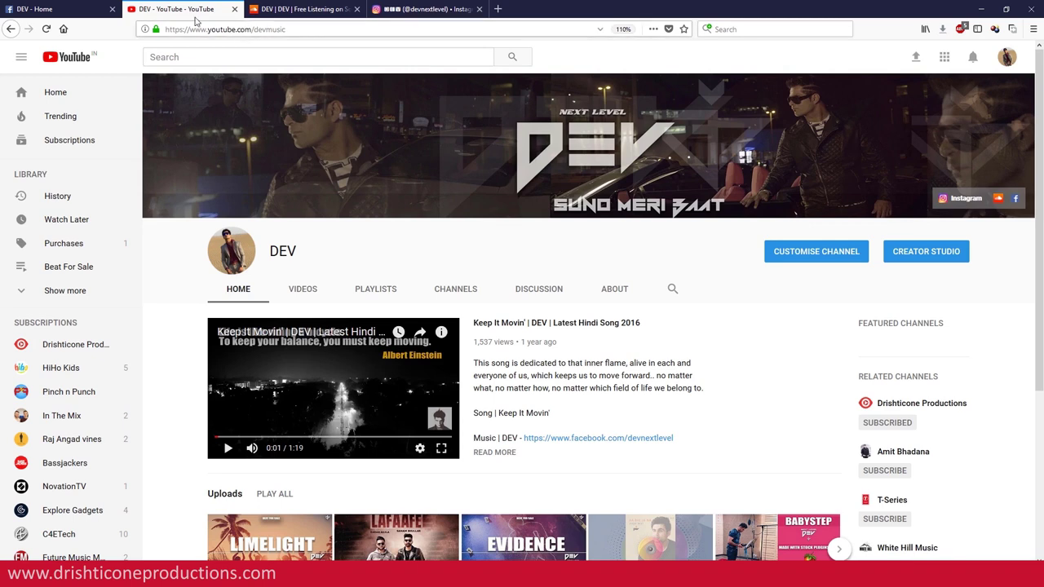
pyautogui.click(69, 7)
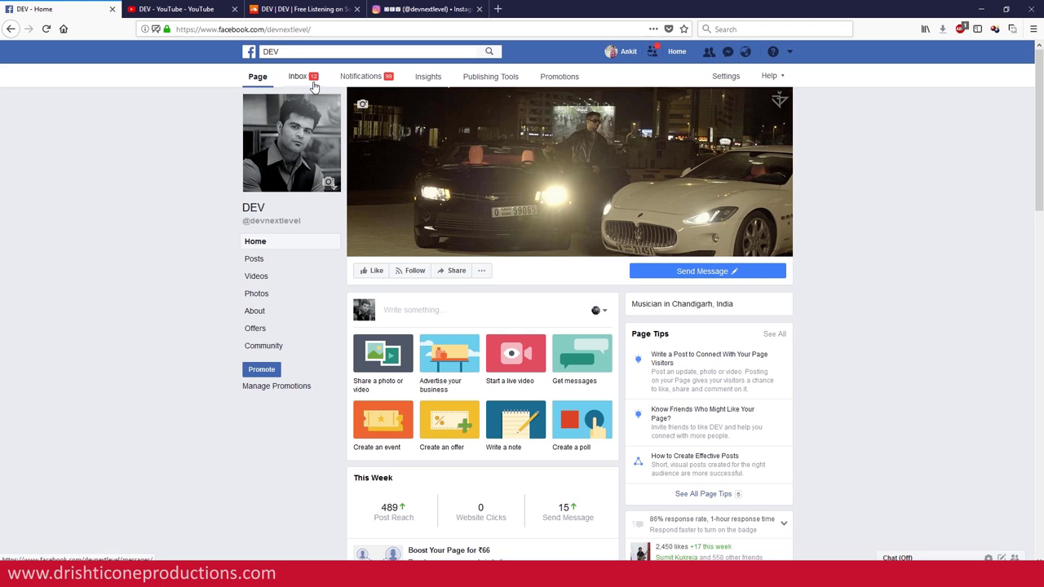
pyautogui.click(982, 8)
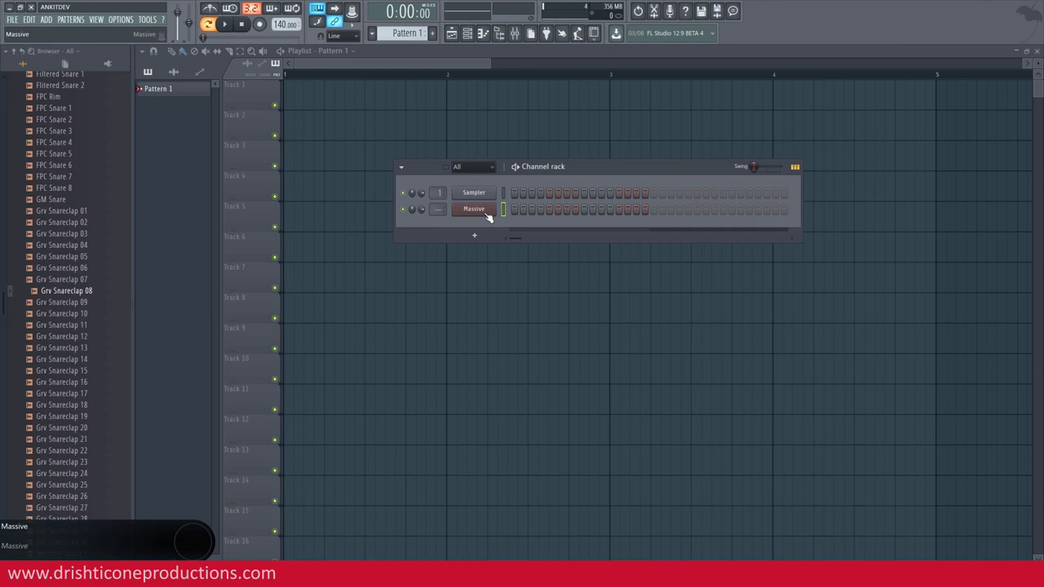